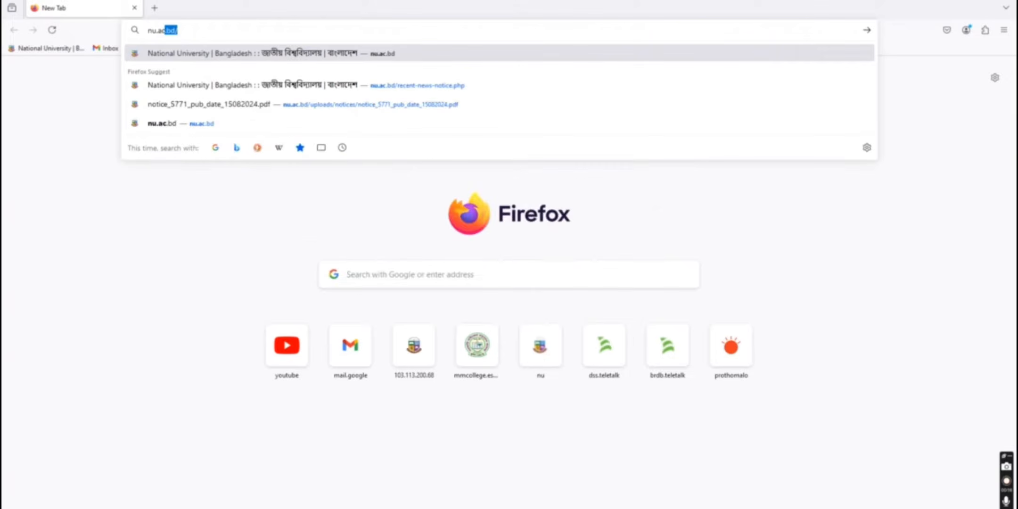
# Load the National University website and open Student Login in a new tab.
pyautogui.write('d')
pyautogui.press('Return')
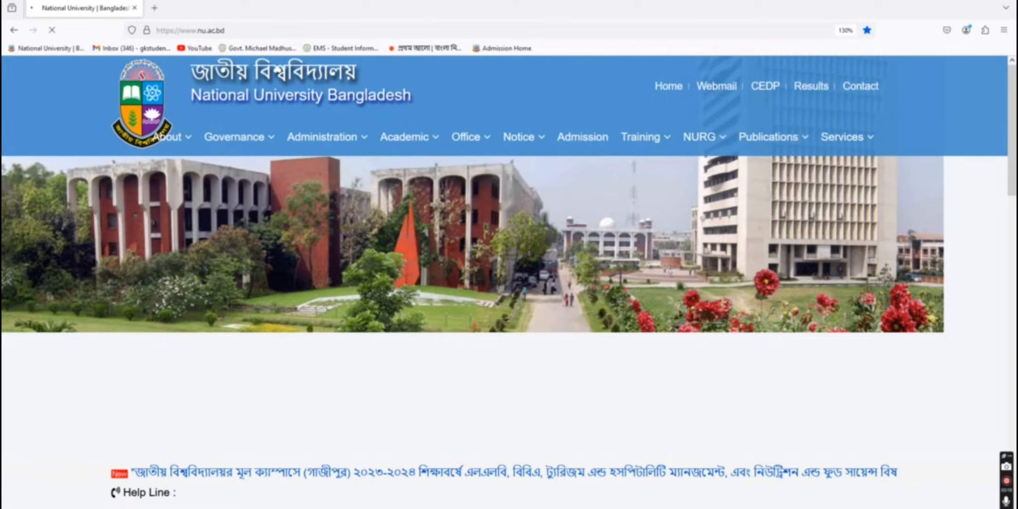
pyautogui.scroll(-3, 218, 307)
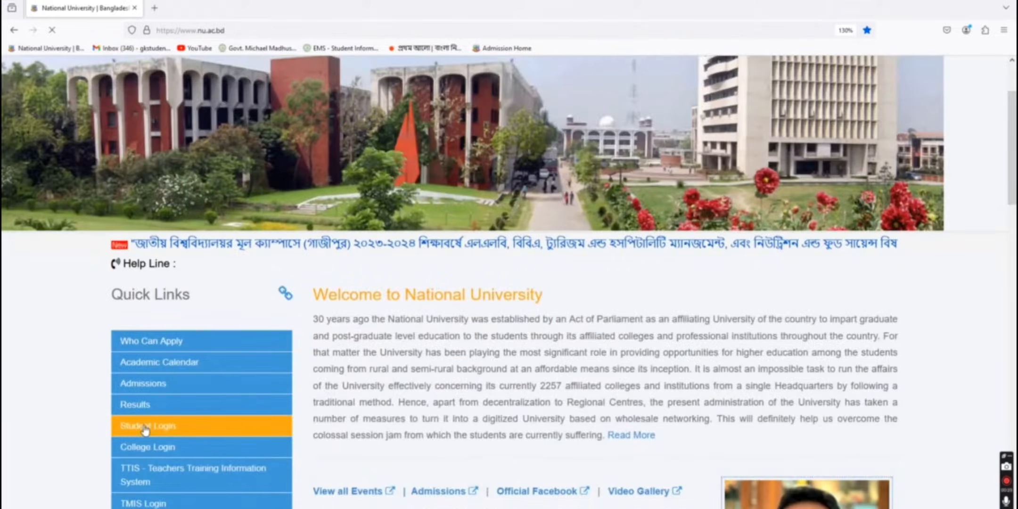
pyautogui.middleClick(142, 426)
# Sign in with the student user name and open the Original Certificate (500.00 Taka) application.
pyautogui.click(188, 8)
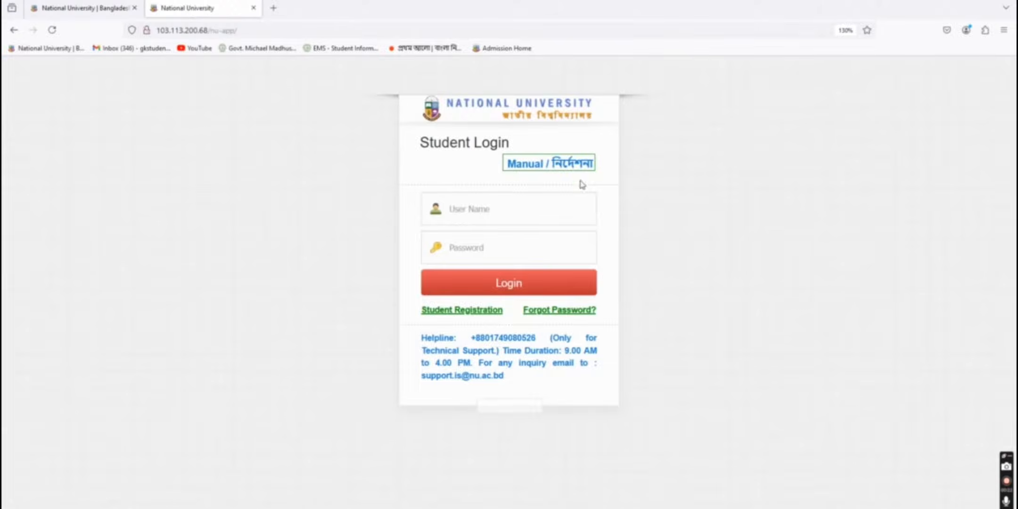
pyautogui.click(507, 216)
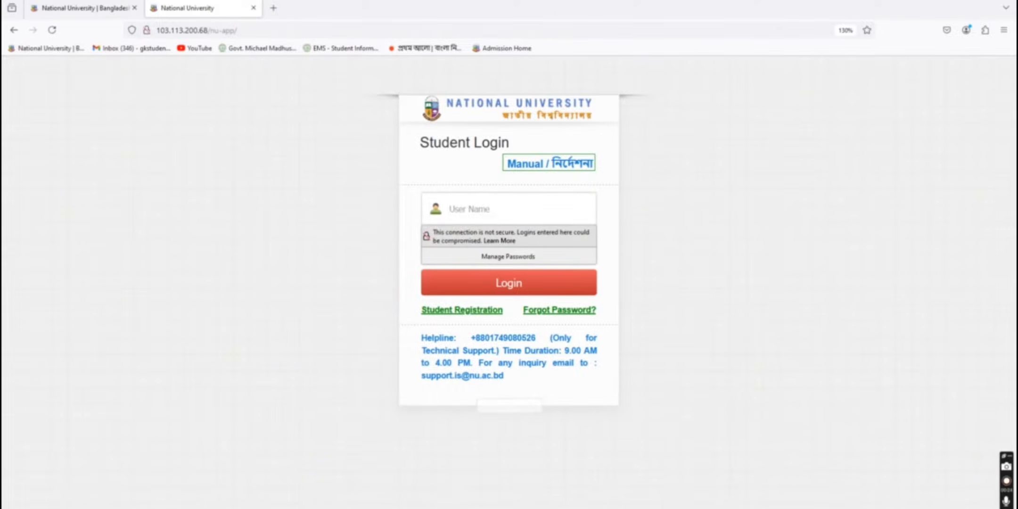
pyautogui.write('12')
pyautogui.press('Tab')
pyautogui.click(539, 286)
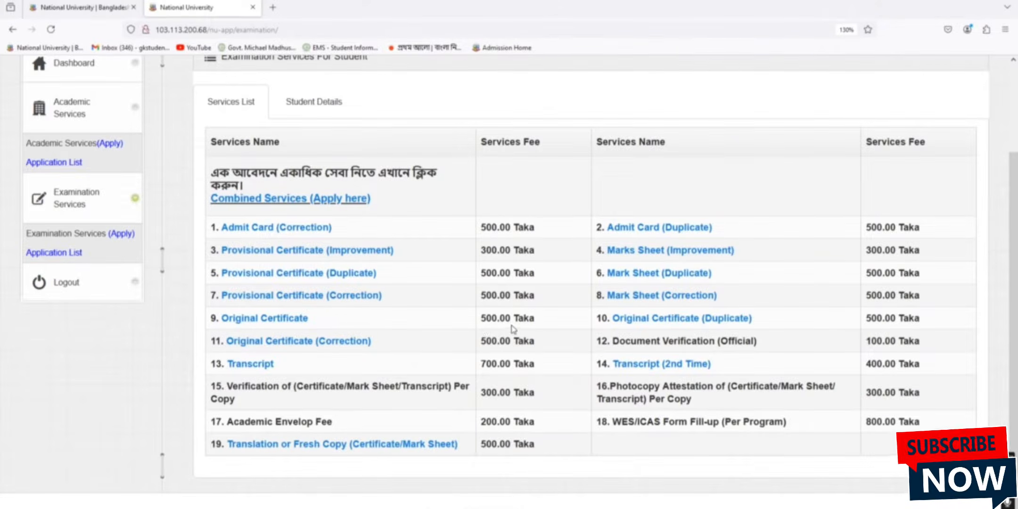
pyautogui.moveTo(536, 319); pyautogui.dragTo(485, 319)
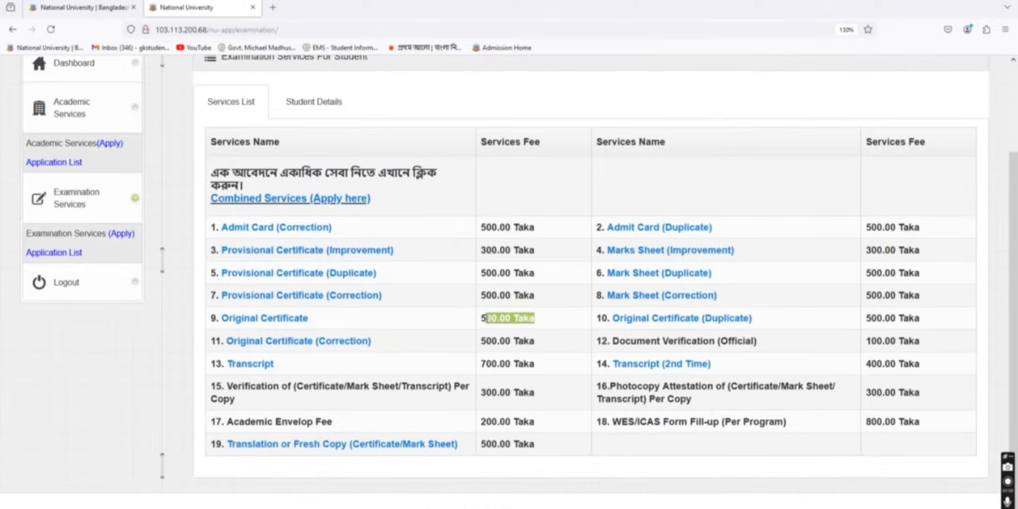
pyautogui.click(270, 319)
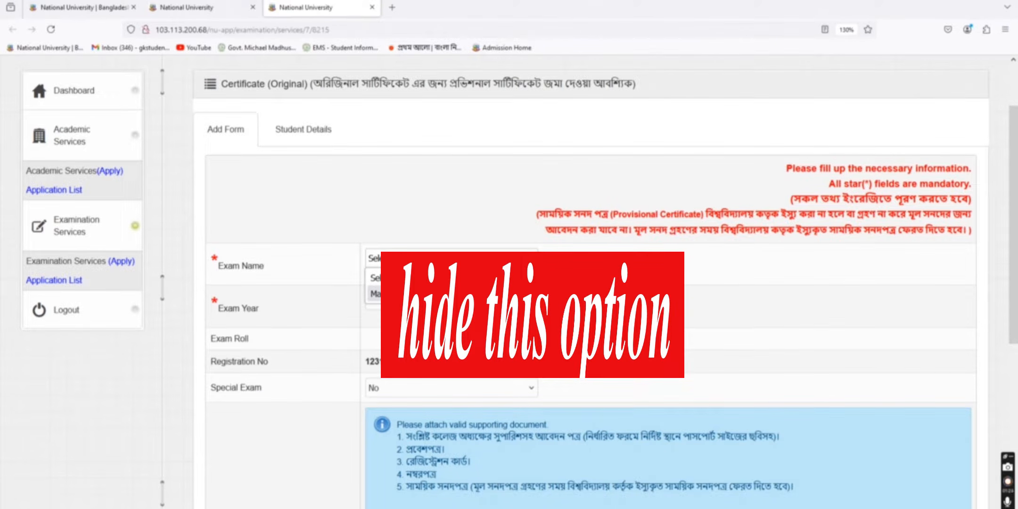
# Choose Masters Final as Exam Name and 2013 as Exam Year, and keep Special Exam at No.
pyautogui.click(415, 294)
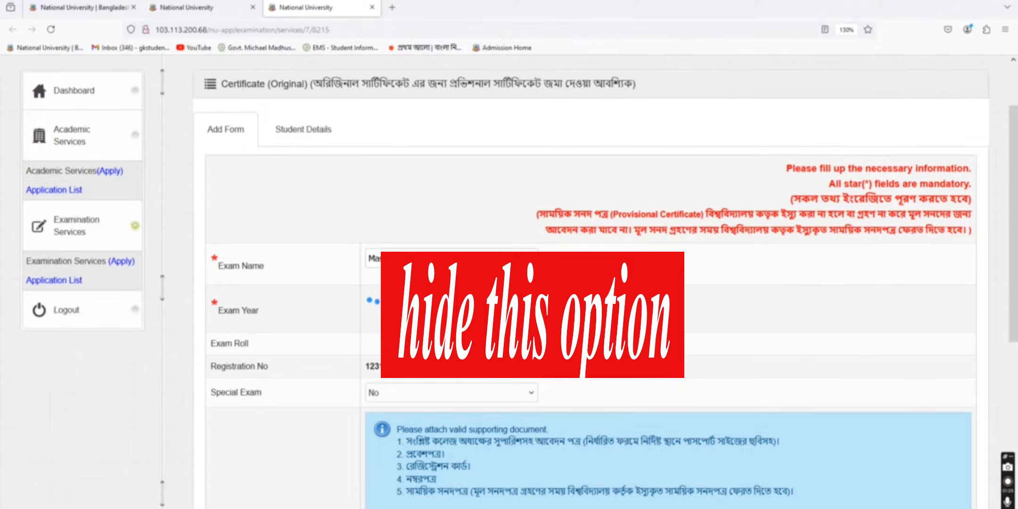
pyautogui.scroll(-2, 471, 283)
pyautogui.click(413, 231)
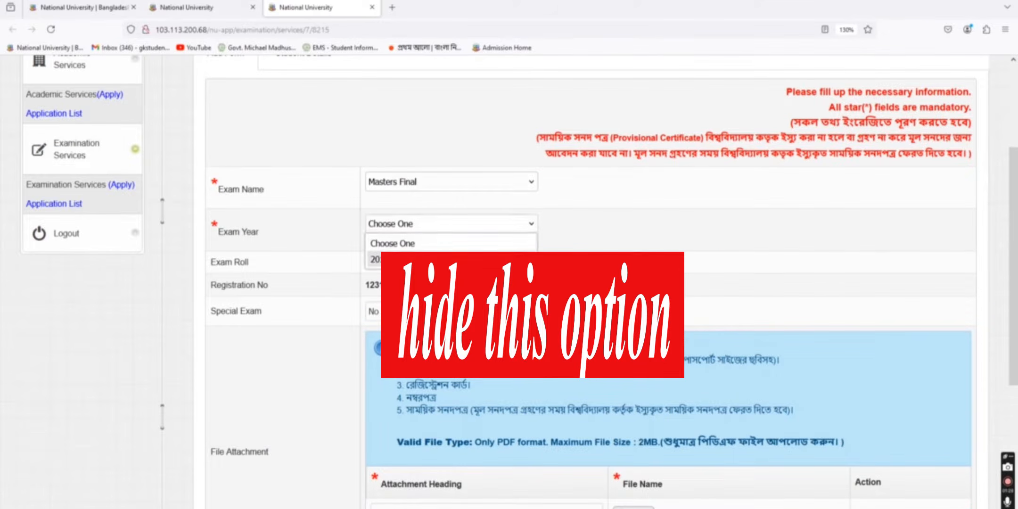
pyautogui.click(377, 259)
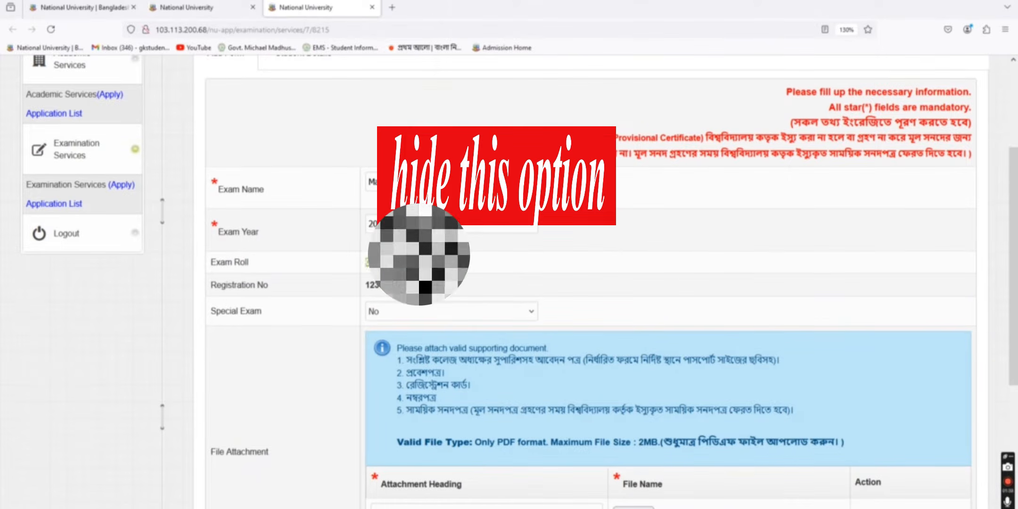
pyautogui.moveTo(363, 279); pyautogui.dragTo(389, 265)
pyautogui.click(418, 254)
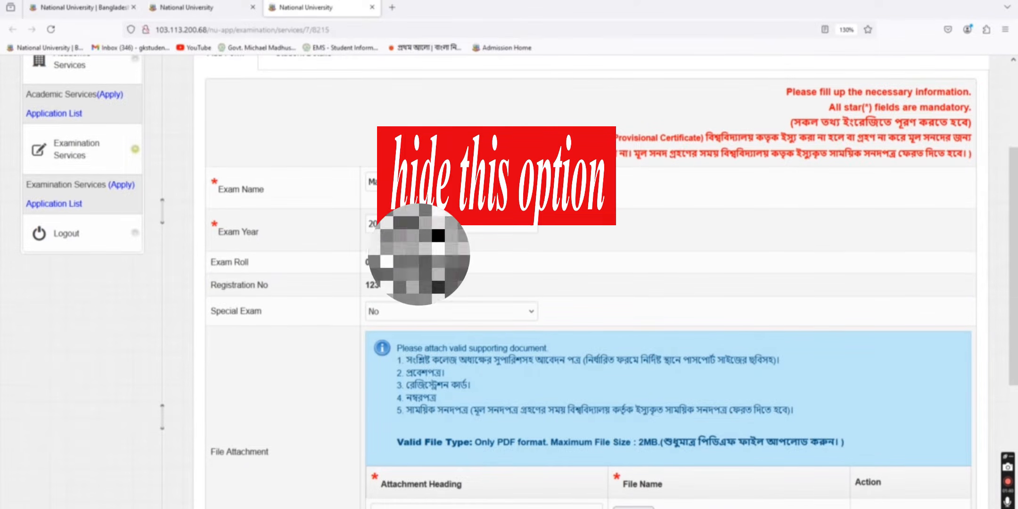
pyautogui.scroll(-3, 418, 254)
pyautogui.click(447, 235)
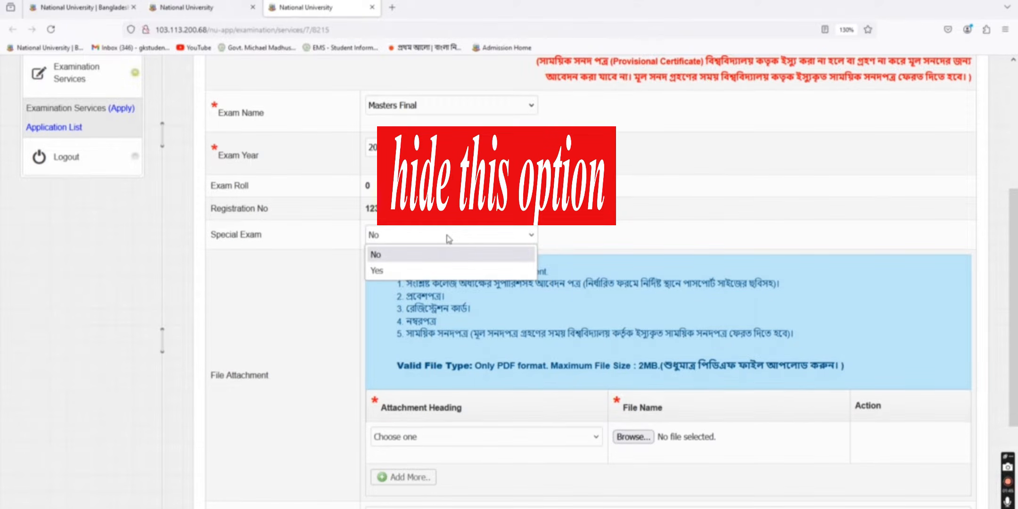
pyautogui.click(459, 261)
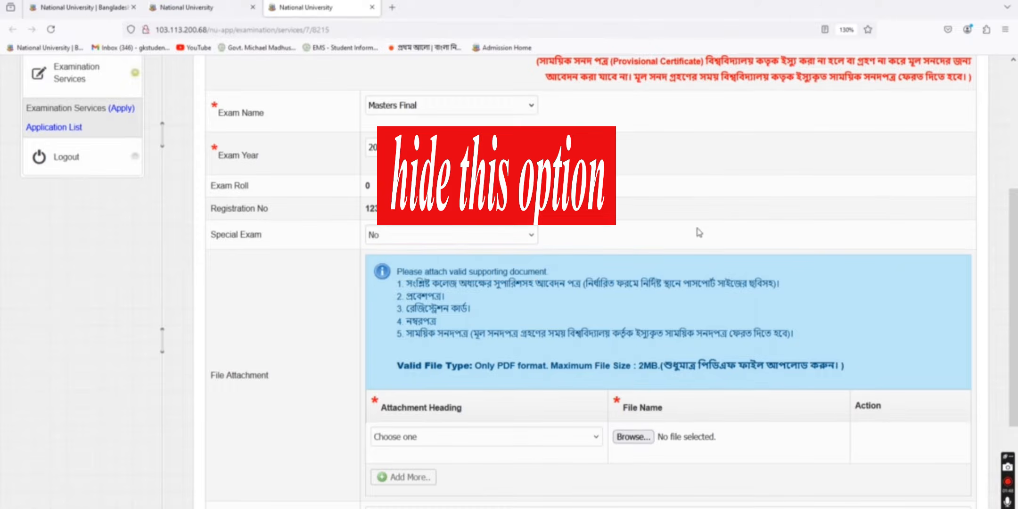
pyautogui.scroll(-3, 699, 232)
pyautogui.moveTo(807, 266); pyautogui.dragTo(401, 209)
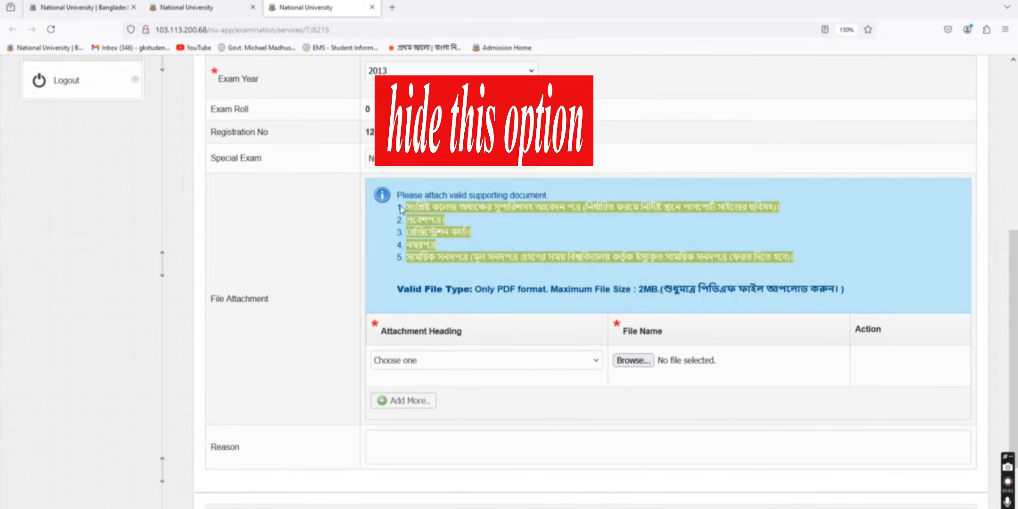
# Highlight the required supporting documents, including the registration card and items three through five.
pyautogui.click(551, 222)
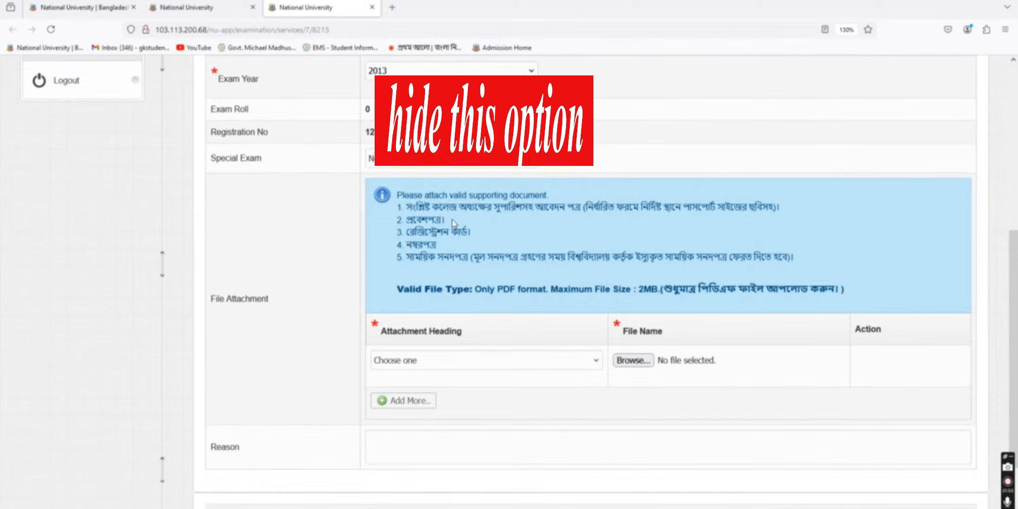
pyautogui.moveTo(453, 223); pyautogui.dragTo(400, 220)
pyautogui.moveTo(507, 231); pyautogui.dragTo(417, 244)
pyautogui.moveTo(546, 261); pyautogui.dragTo(442, 258)
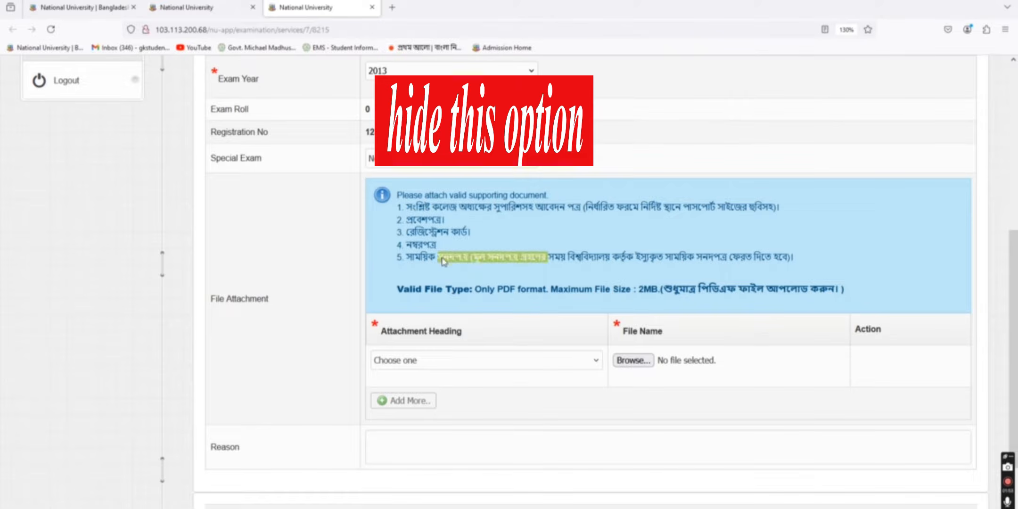
pyautogui.click(507, 270)
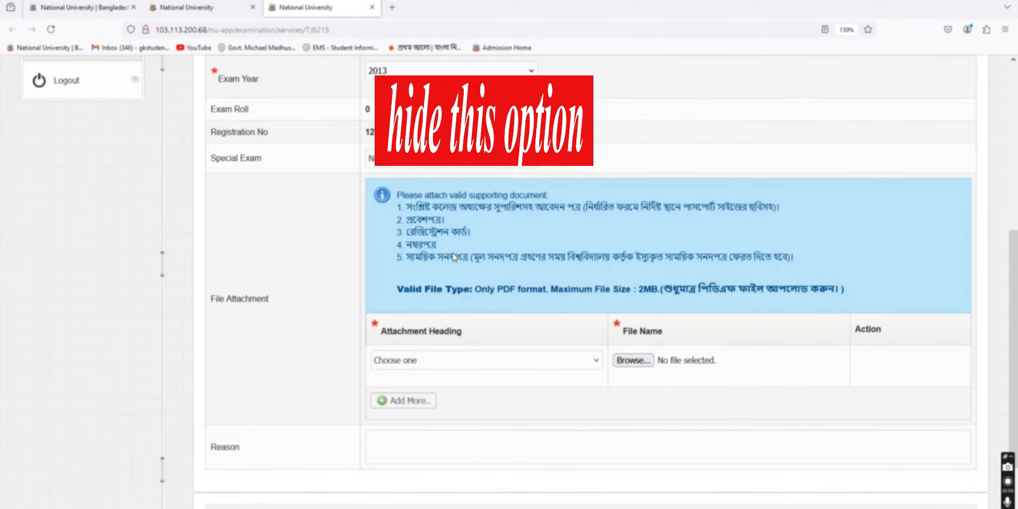
pyautogui.moveTo(525, 272); pyautogui.dragTo(437, 228)
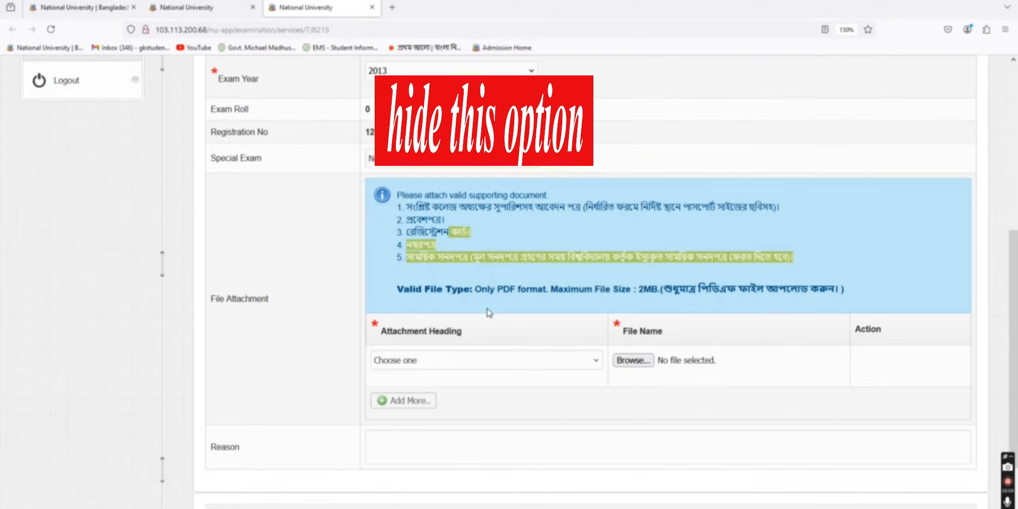
# Highlight the PDF-only, 2MB size rule and the Bengali upload instruction.
pyautogui.click(634, 302)
pyautogui.moveTo(663, 292); pyautogui.dragTo(481, 295)
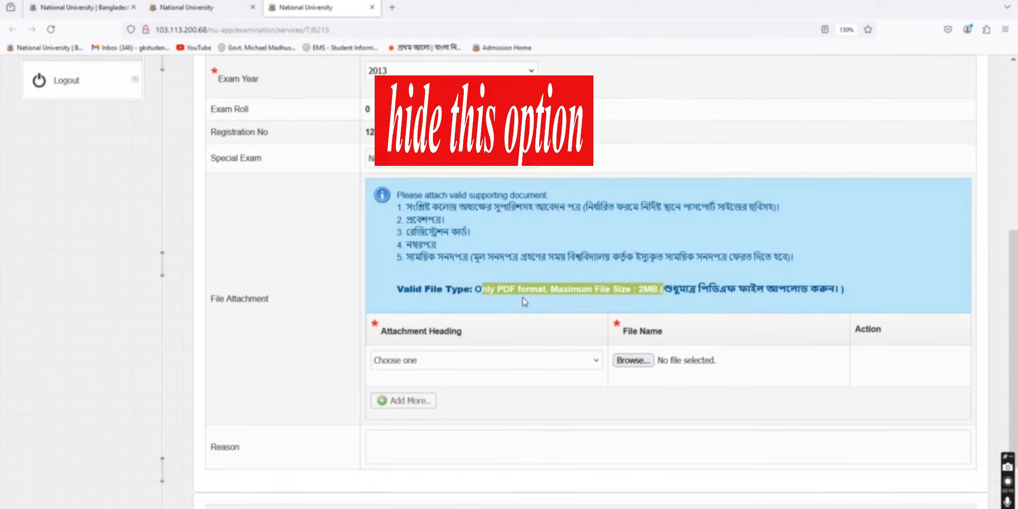
pyautogui.click(596, 257)
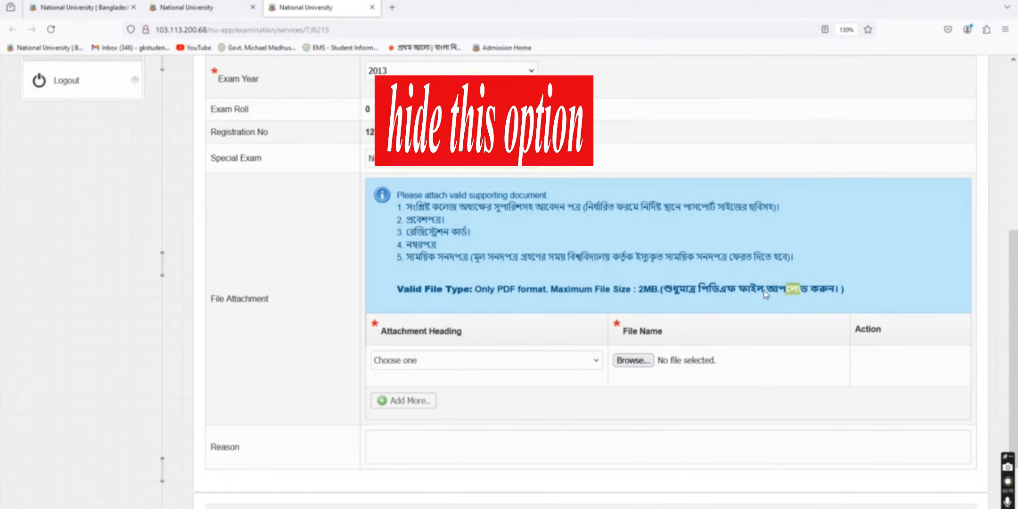
pyautogui.moveTo(800, 289); pyautogui.dragTo(672, 289)
pyautogui.click(495, 284)
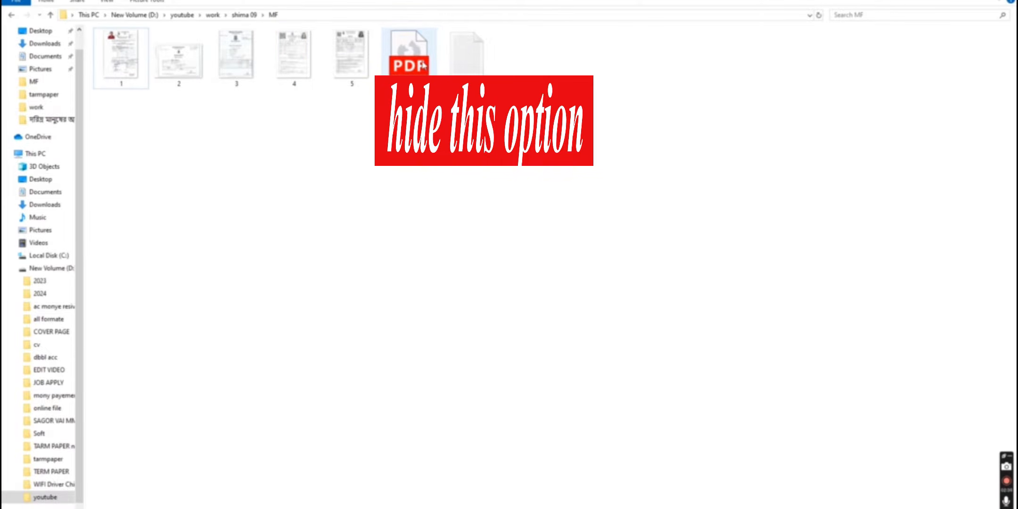
pyautogui.click(420, 66)
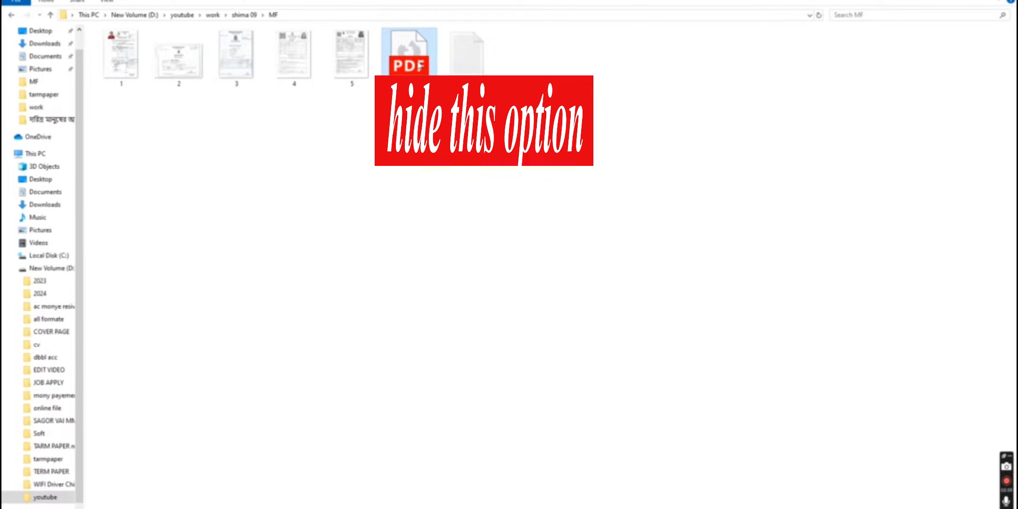
pyautogui.rightClick(420, 67)
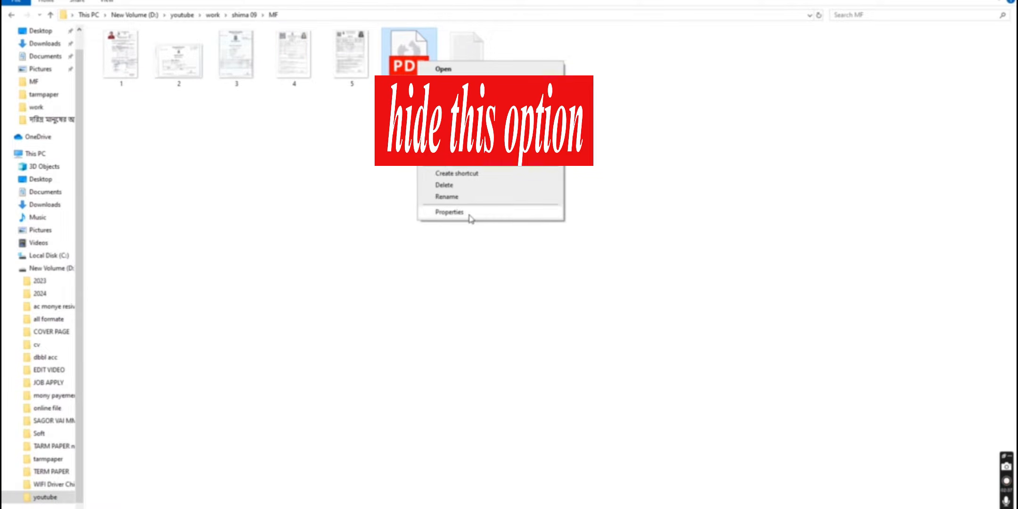
pyautogui.click(449, 212)
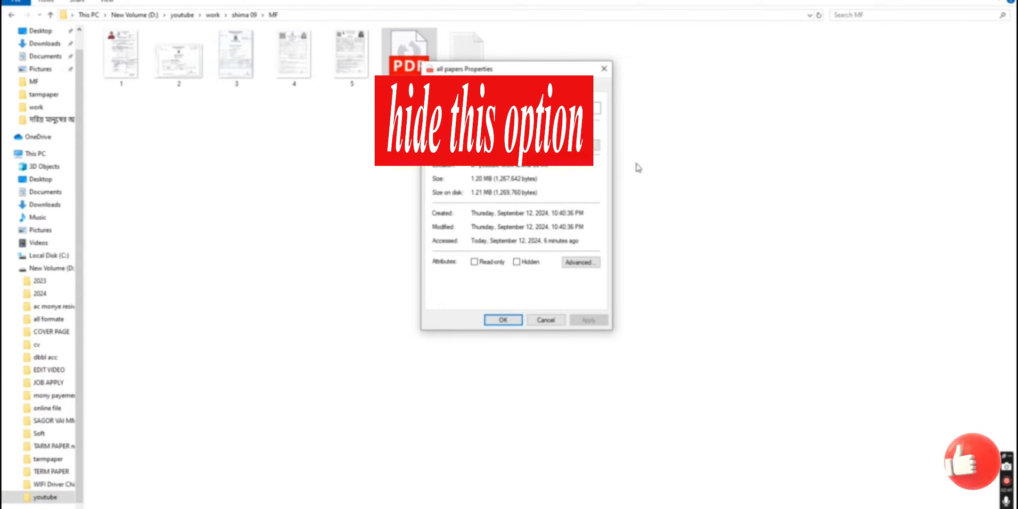
pyautogui.click(603, 69)
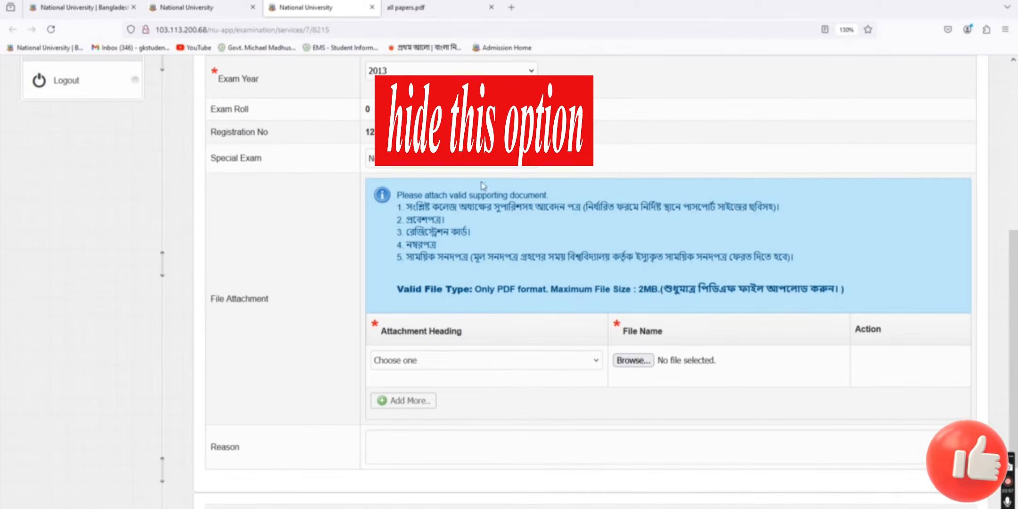
# Attach 'all papers.pdf' from the MF folder under the all-documents-in-one-PDF heading.
pyautogui.click(533, 363)
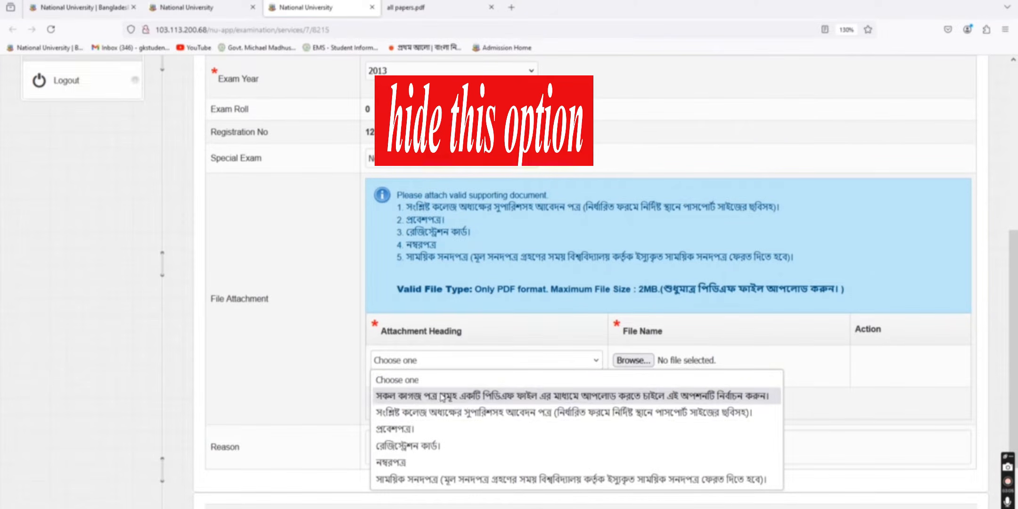
pyautogui.click(479, 397)
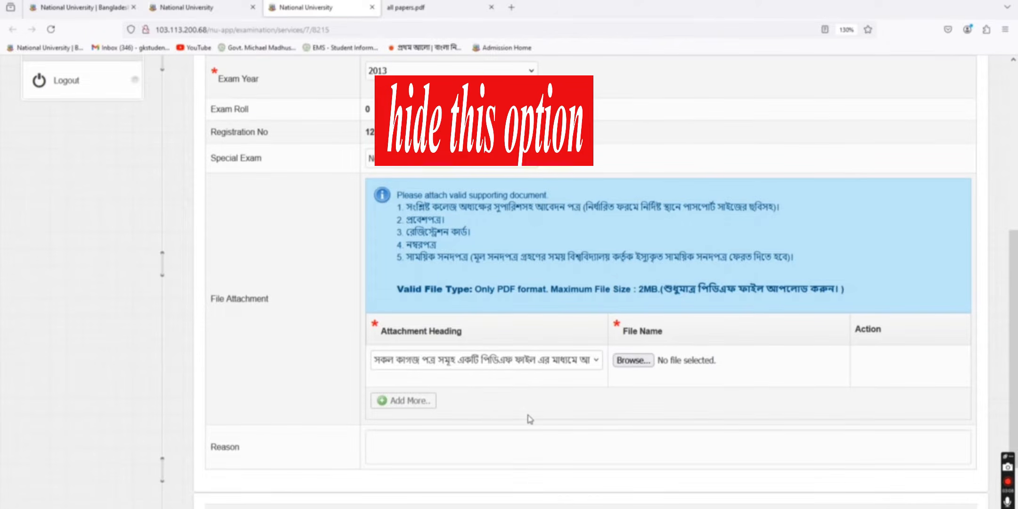
pyautogui.click(637, 366)
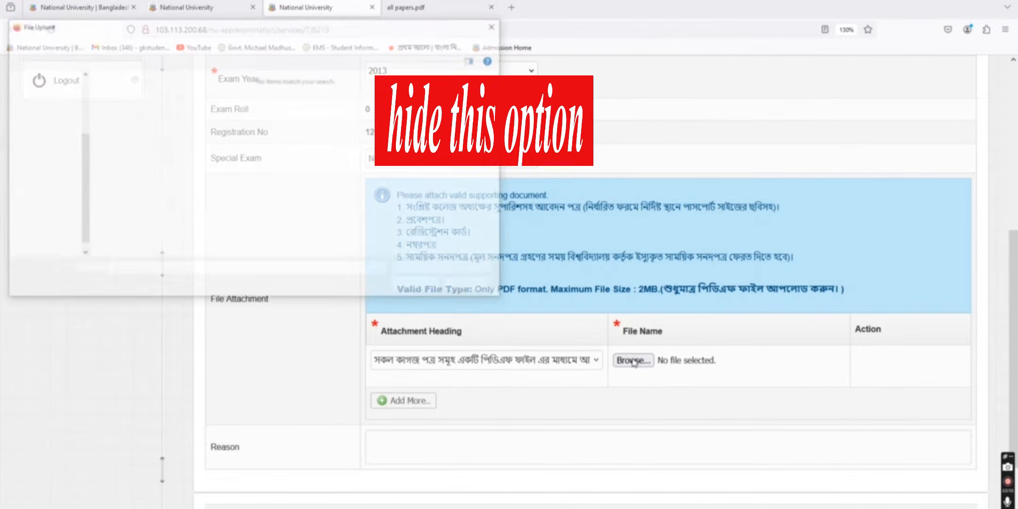
pyautogui.click(72, 240)
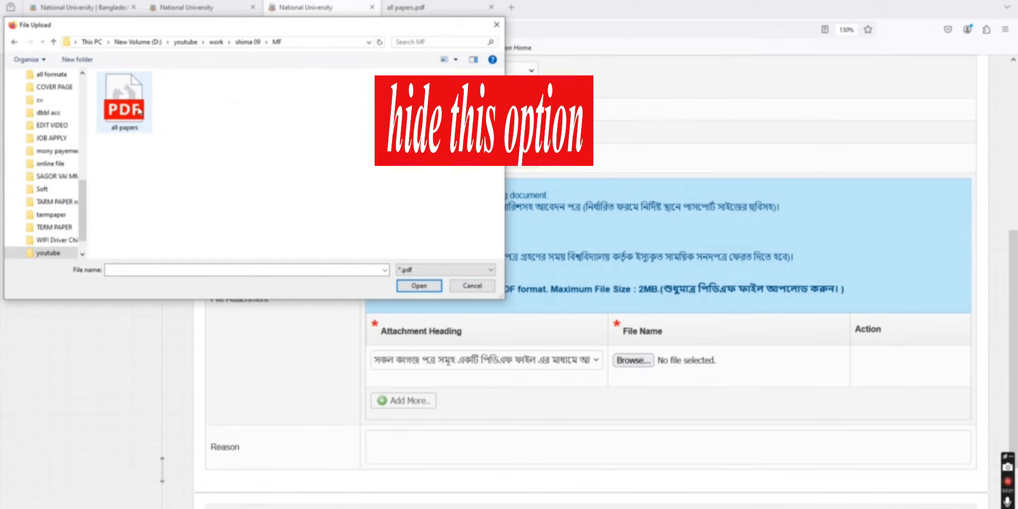
pyautogui.click(139, 110)
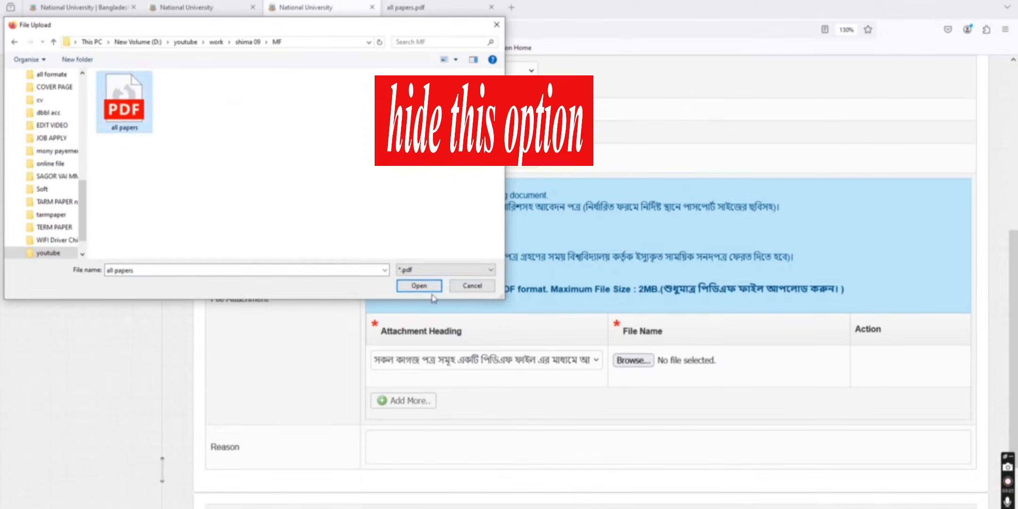
pyautogui.click(418, 285)
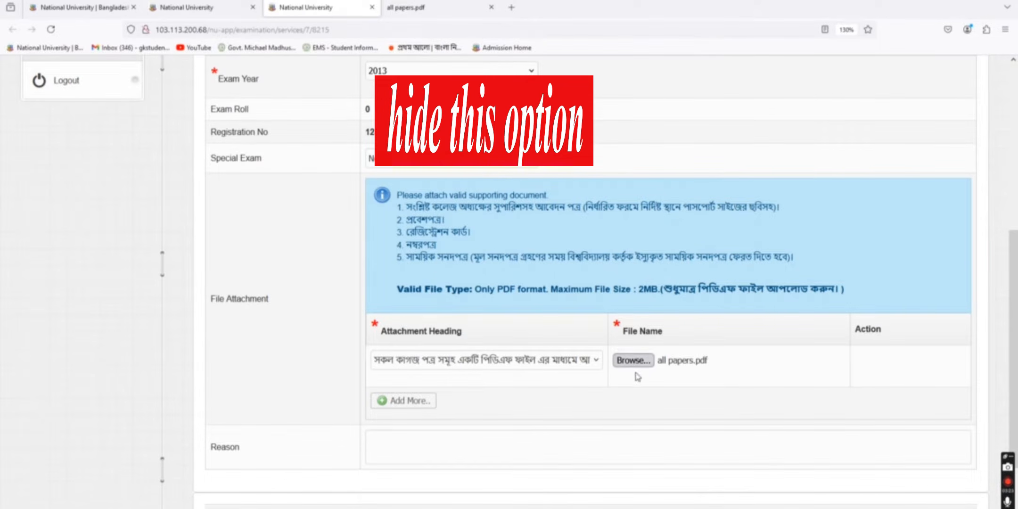
# Enter 'I Need My Certificate (Original)' as the reason for the request.
pyautogui.click(495, 447)
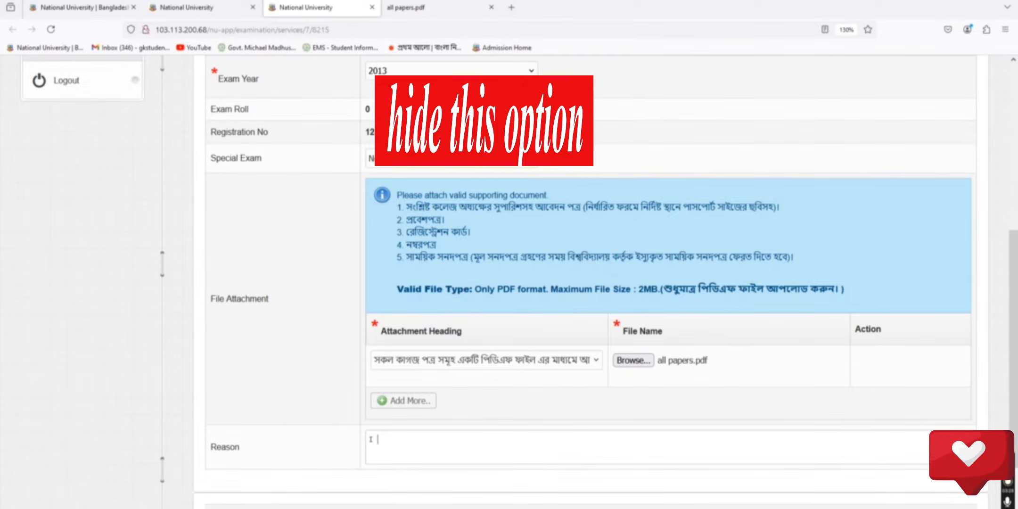
pyautogui.write('I Need My  Certificate (Original)')
pyautogui.scroll(-2, 396, 361)
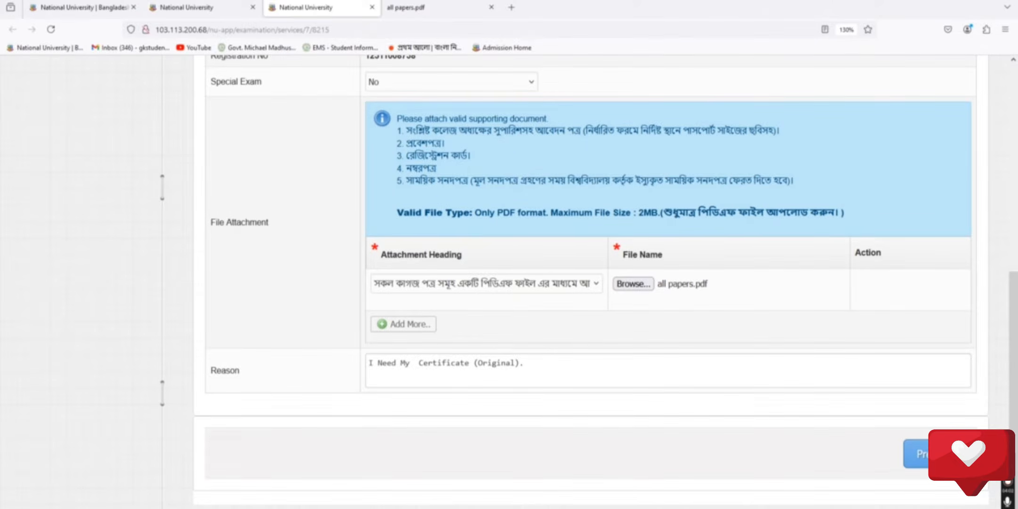
pyautogui.scroll(3, 800, 340)
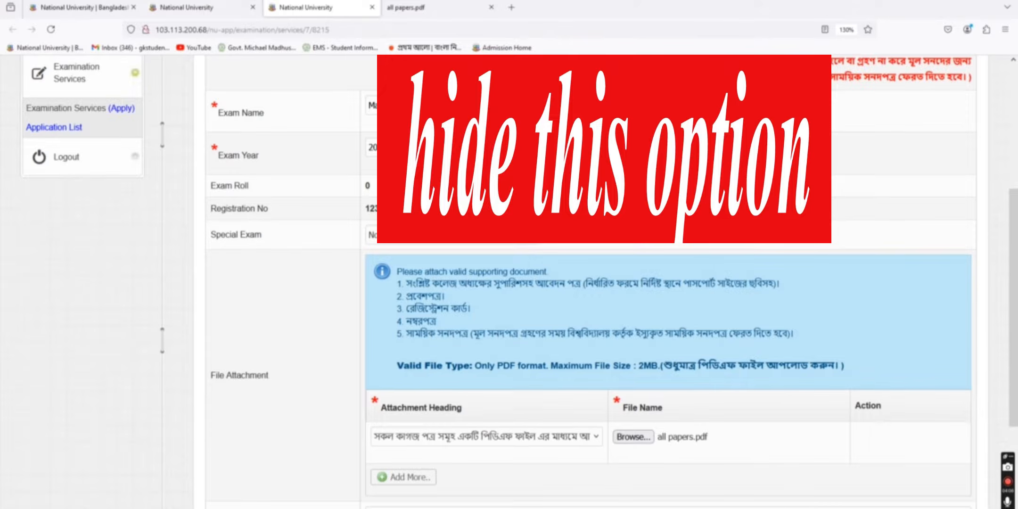
pyautogui.scroll(-3, 684, 303)
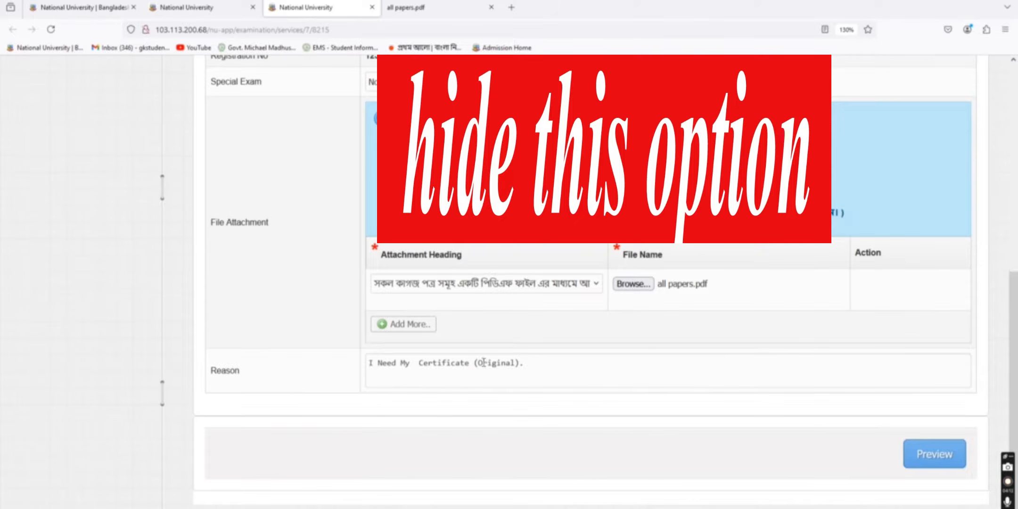
# Preview the completed certificate application, then submit it.
pyautogui.click(938, 456)
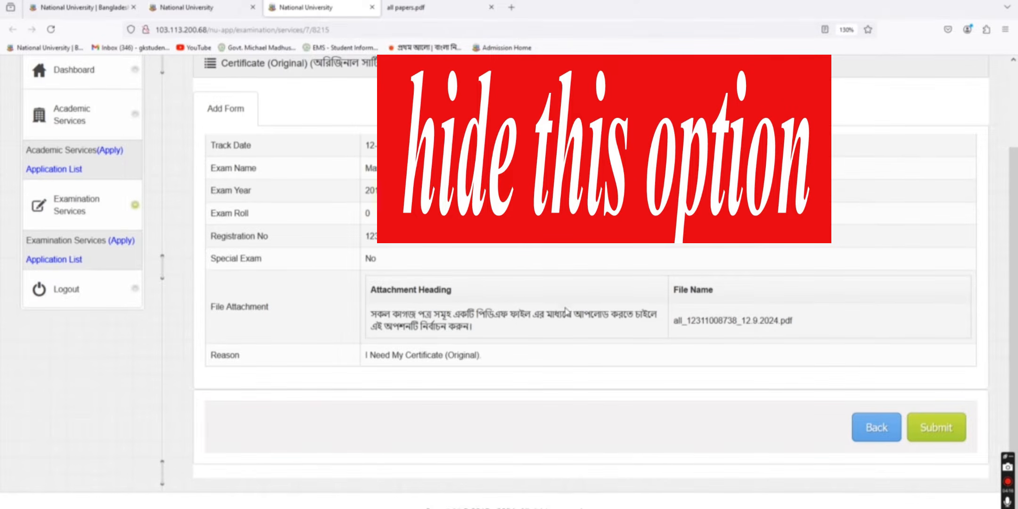
pyautogui.click(946, 437)
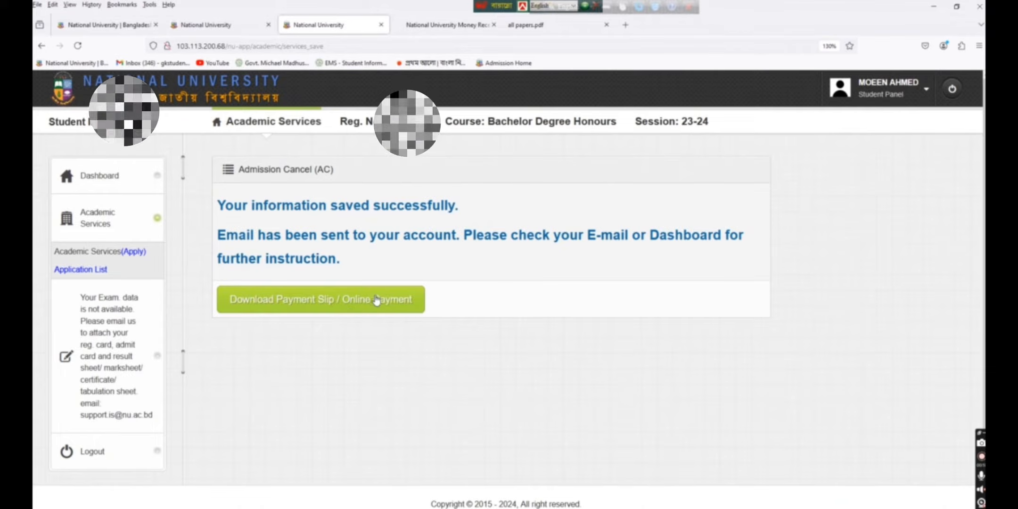
# Download the fees deposit payslip PDF and return to the e-Payment options page.
pyautogui.click(314, 301)
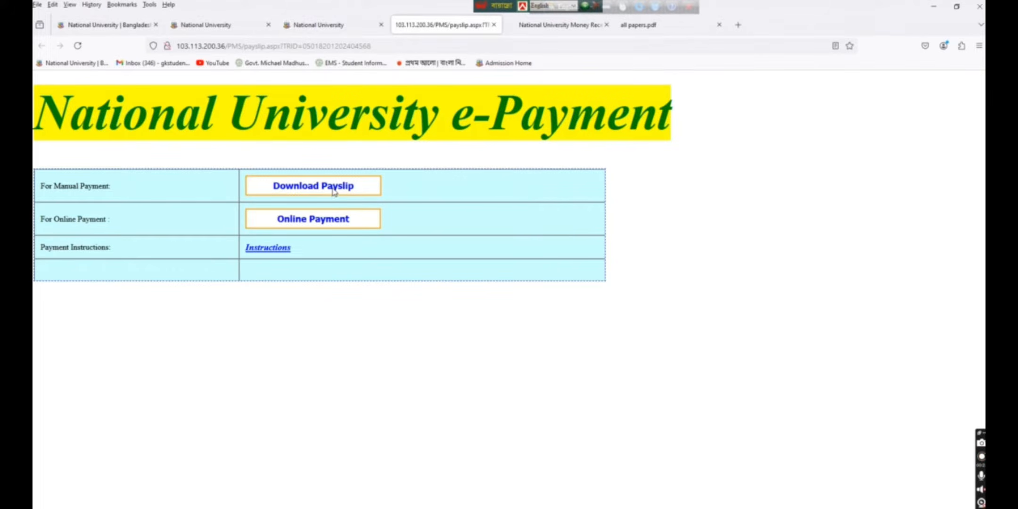
pyautogui.click(313, 186)
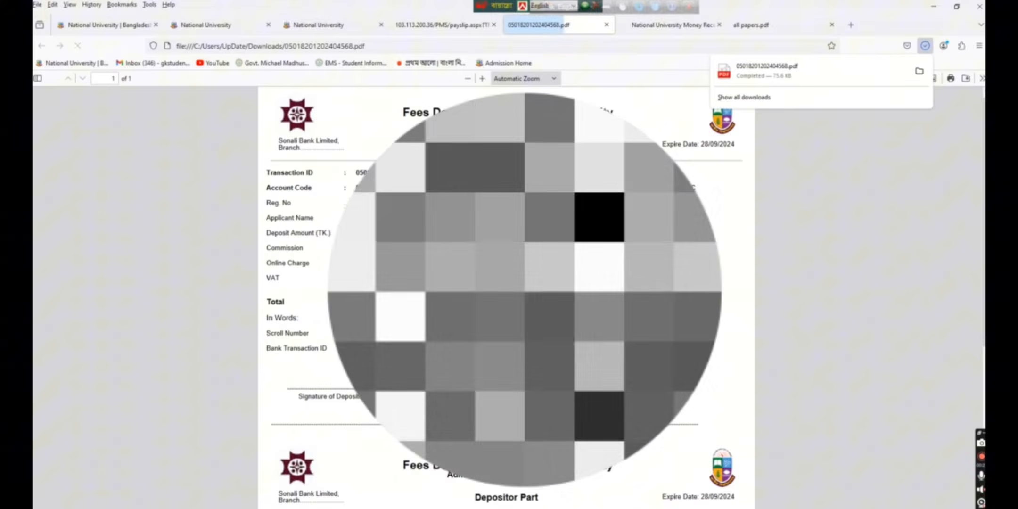
pyautogui.click(443, 287)
pyautogui.moveTo(443, 281); pyautogui.dragTo(445, 292)
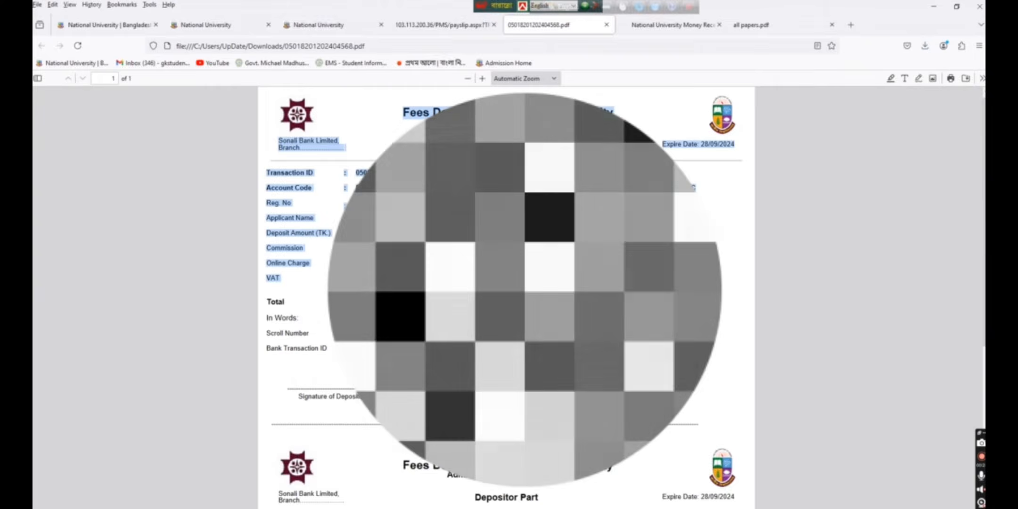
pyautogui.click(445, 292)
pyautogui.click(442, 25)
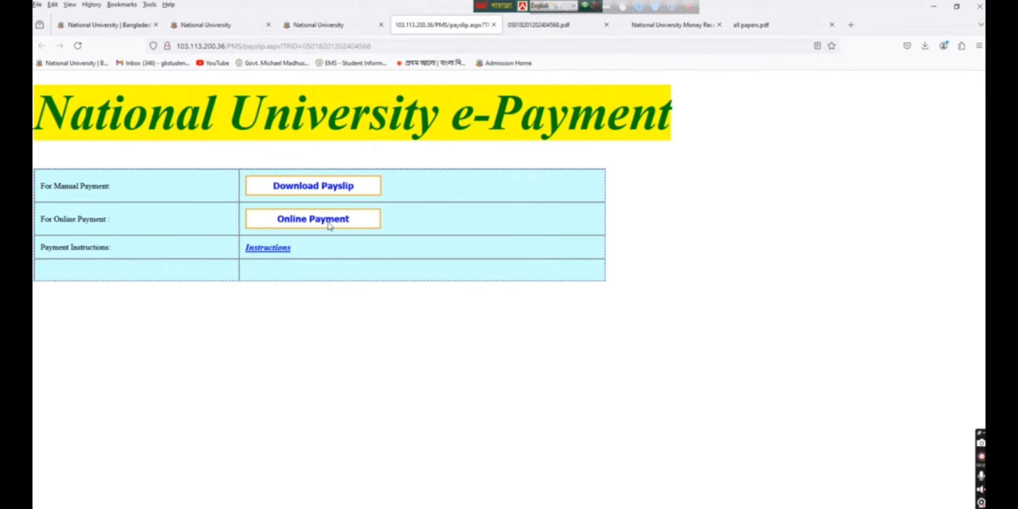
# Pay the 500 Taka certificate fee through bKash in the Sonali Payment Gateway.
pyautogui.click(316, 224)
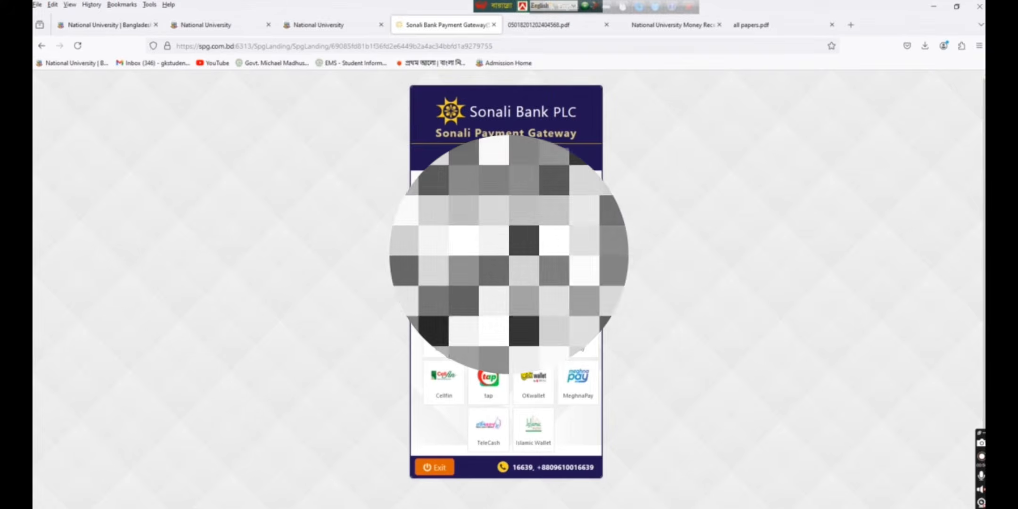
pyautogui.click(443, 333)
pyautogui.click(533, 383)
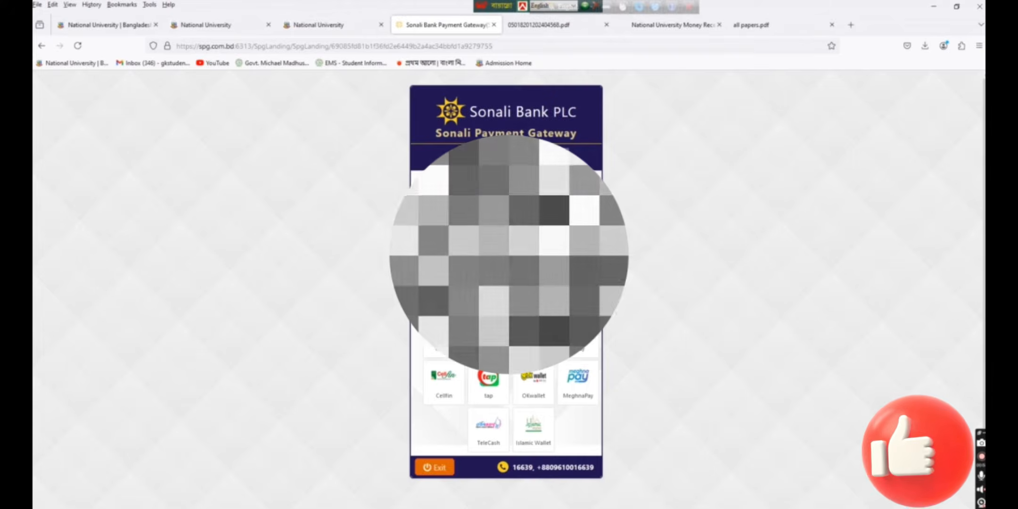
pyautogui.click(488, 377)
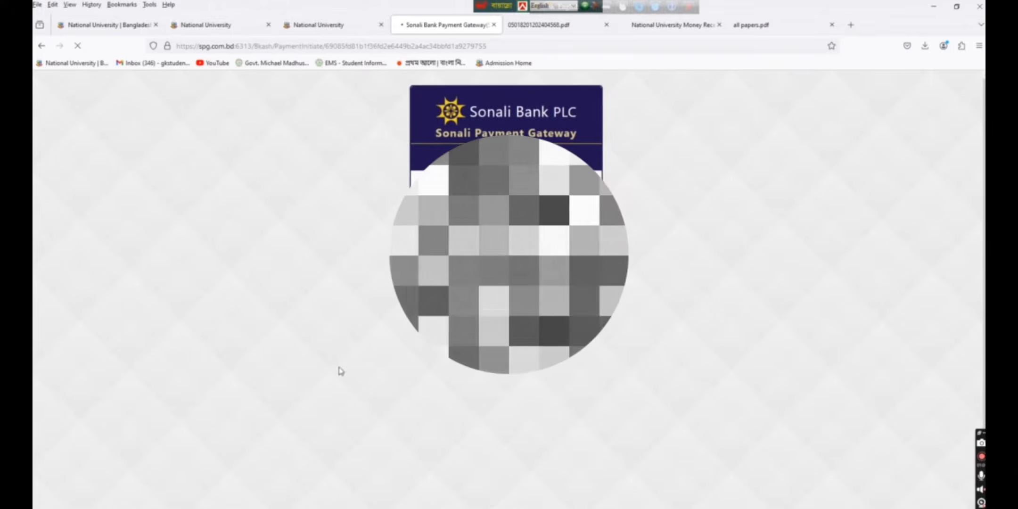
pyautogui.click(492, 376)
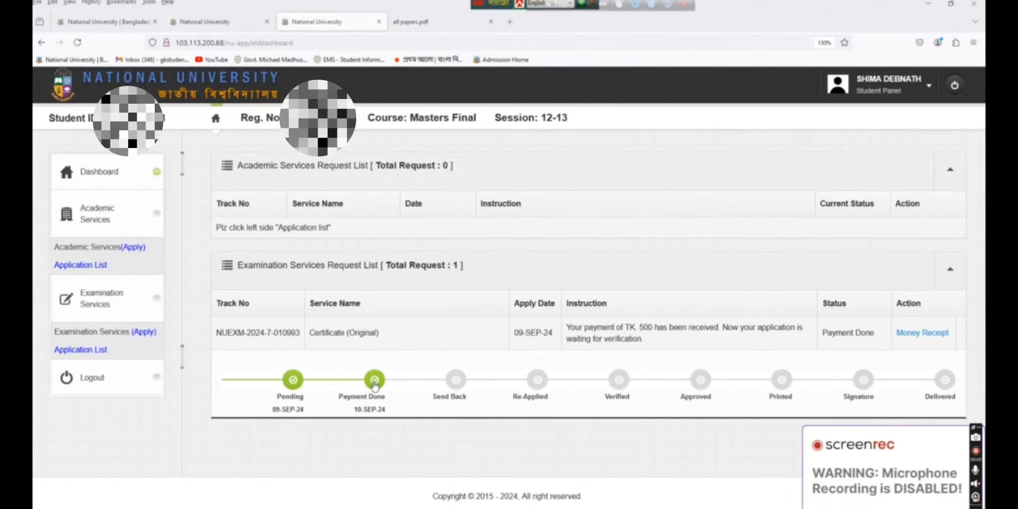
# Open the Money Receipt PDF for the paid Certificate (Original) request.
pyautogui.click(910, 333)
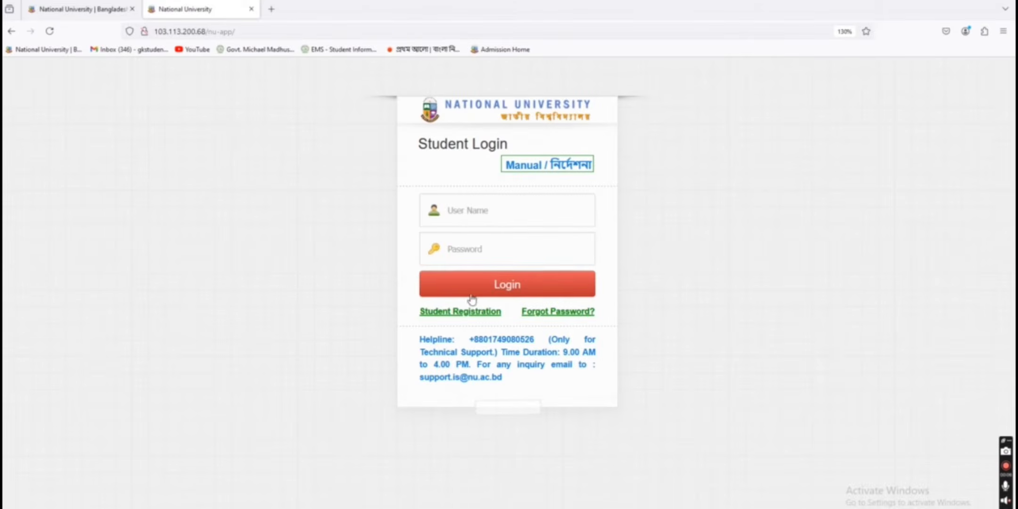
# Register with course Bachelor Degree Honours, sub-course BBA / B.Com Honours, session 21-22.
pyautogui.click(464, 314)
pyautogui.click(448, 236)
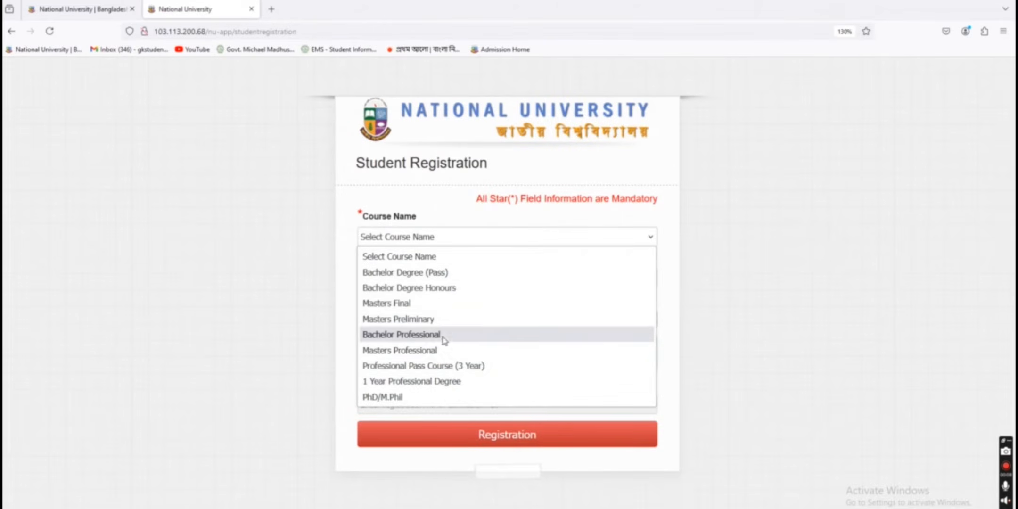
pyautogui.click(446, 289)
pyautogui.click(417, 282)
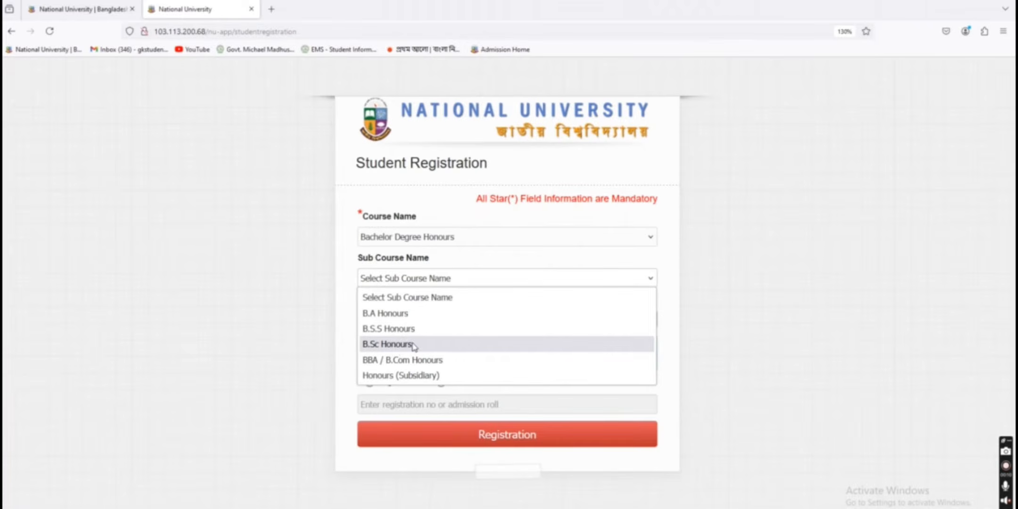
pyautogui.click(403, 360)
pyautogui.click(398, 323)
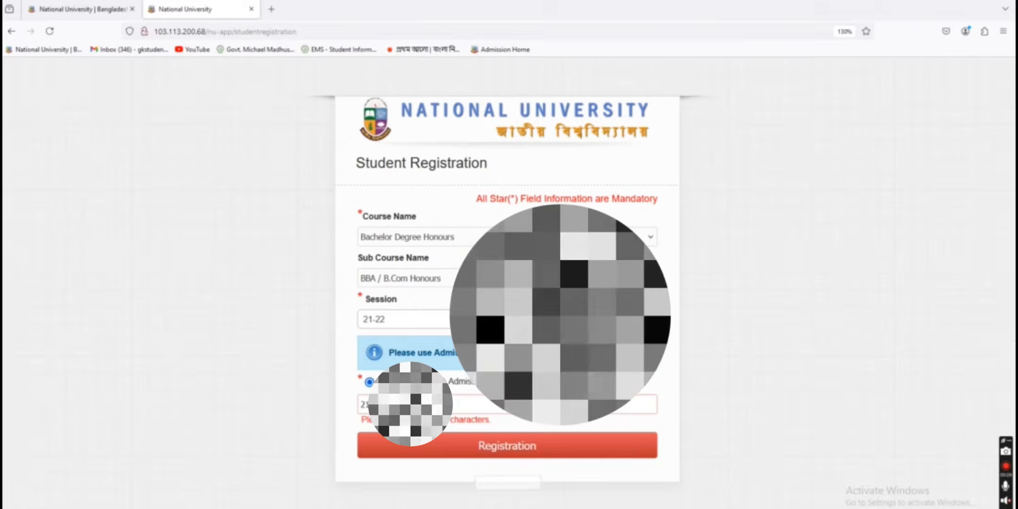
pyautogui.click(514, 445)
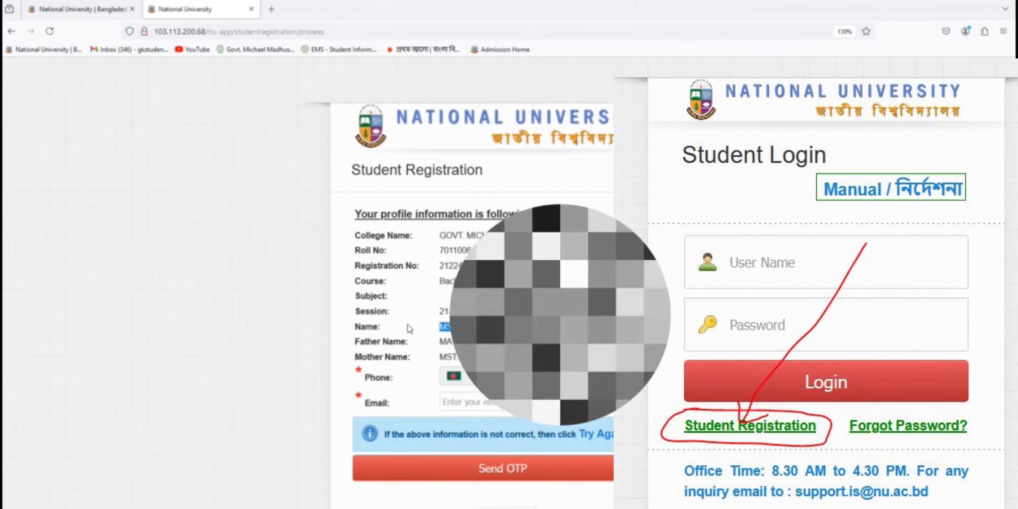
# Review the parents' name rows on the profile and start entering the email address.
pyautogui.moveTo(523, 357); pyautogui.dragTo(449, 339)
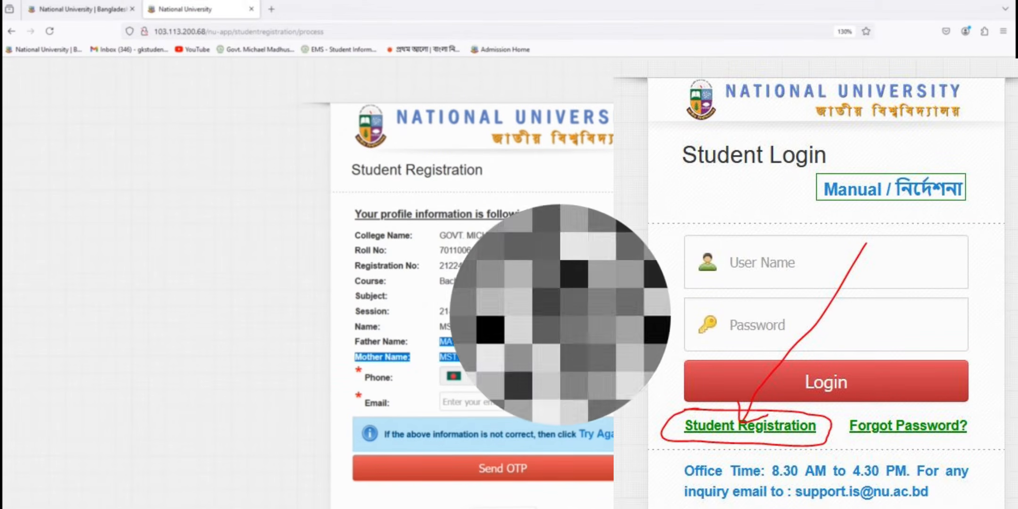
pyautogui.click(509, 341)
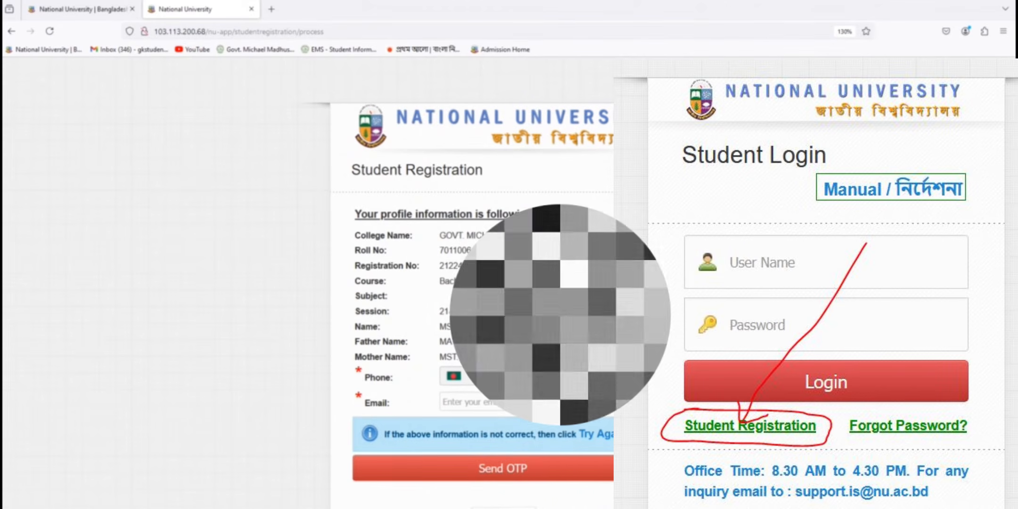
pyautogui.click(443, 427)
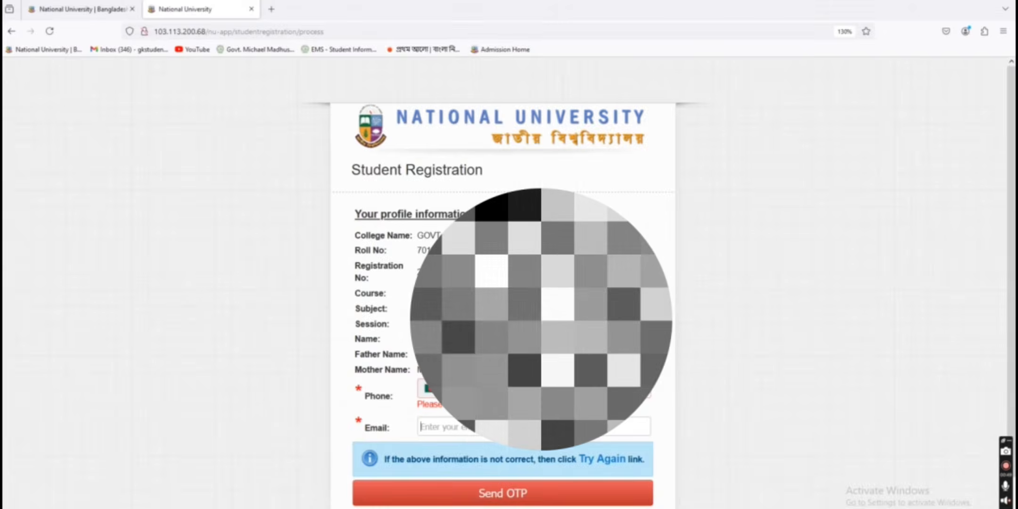
pyautogui.scroll(-1, 510, 450)
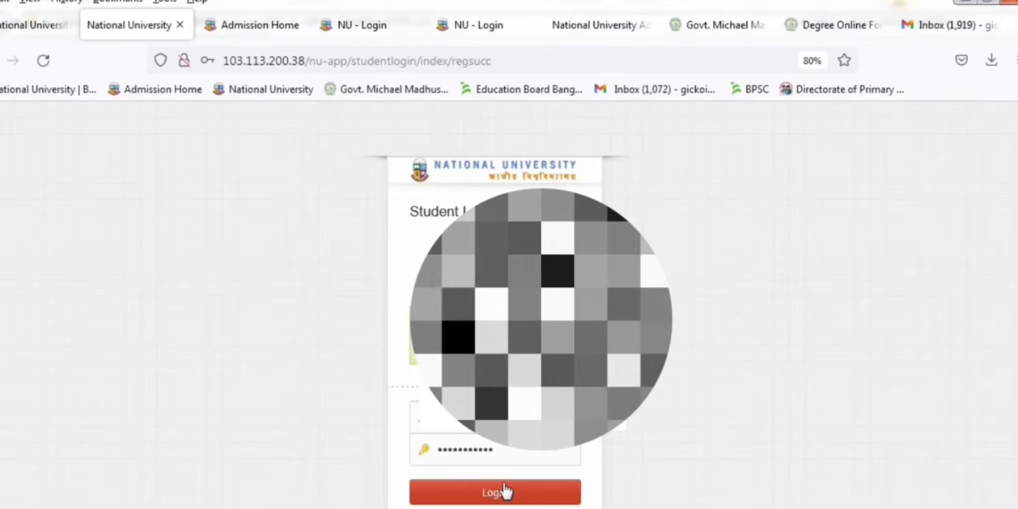
# Log in and copy the Registration No into the Roll No field.
pyautogui.click(505, 491)
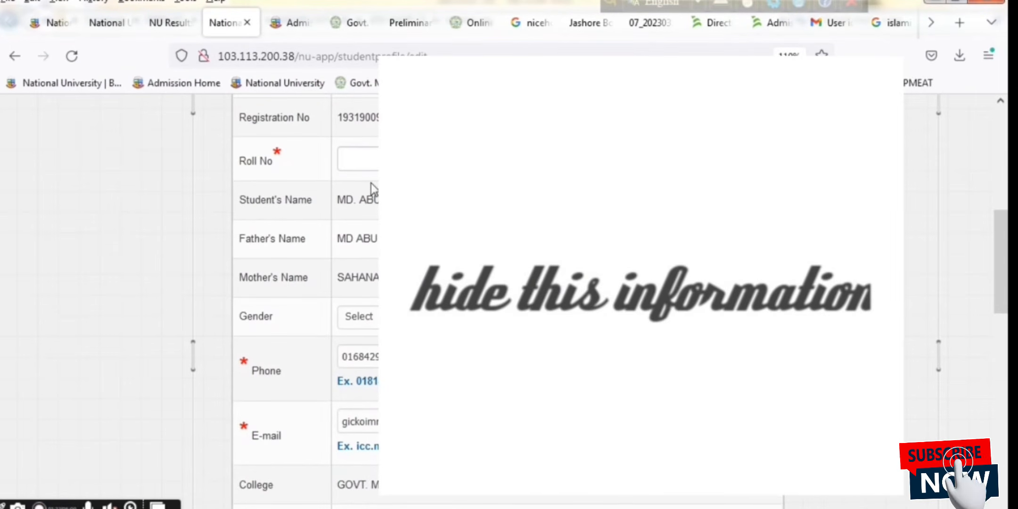
pyautogui.doubleClick(363, 122)
pyautogui.hotkey('ctrl', 'c')
pyautogui.click(365, 159)
pyautogui.hotkey('ctrl', 'v')
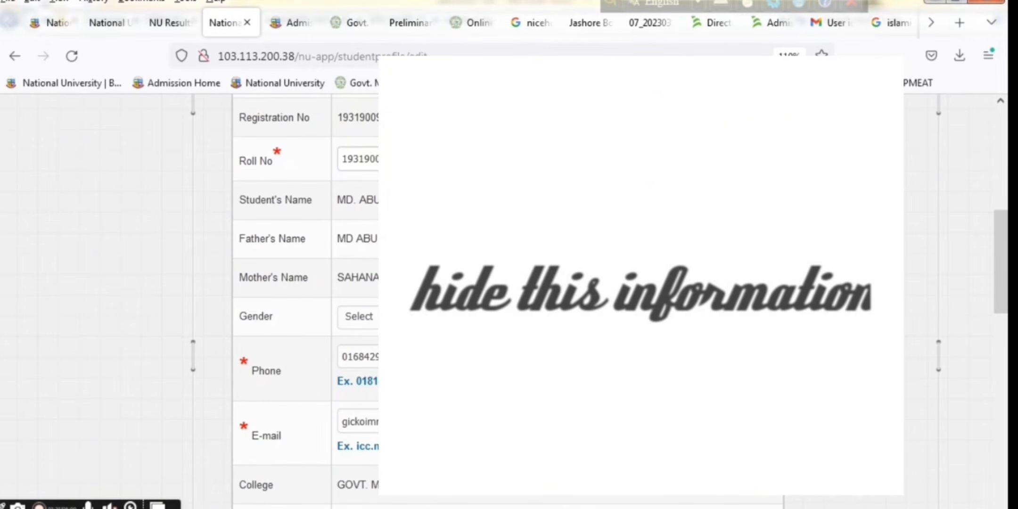
# Set Gender to Male and save the updated profile.
pyautogui.scroll(-2, 358, 282)
pyautogui.click(358, 221)
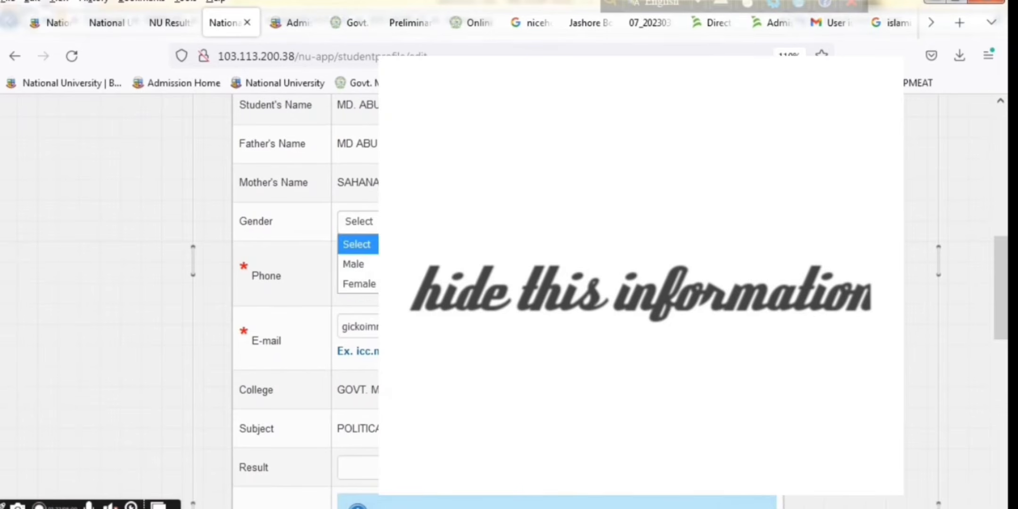
pyautogui.click(358, 264)
pyautogui.scroll(-8, 358, 283)
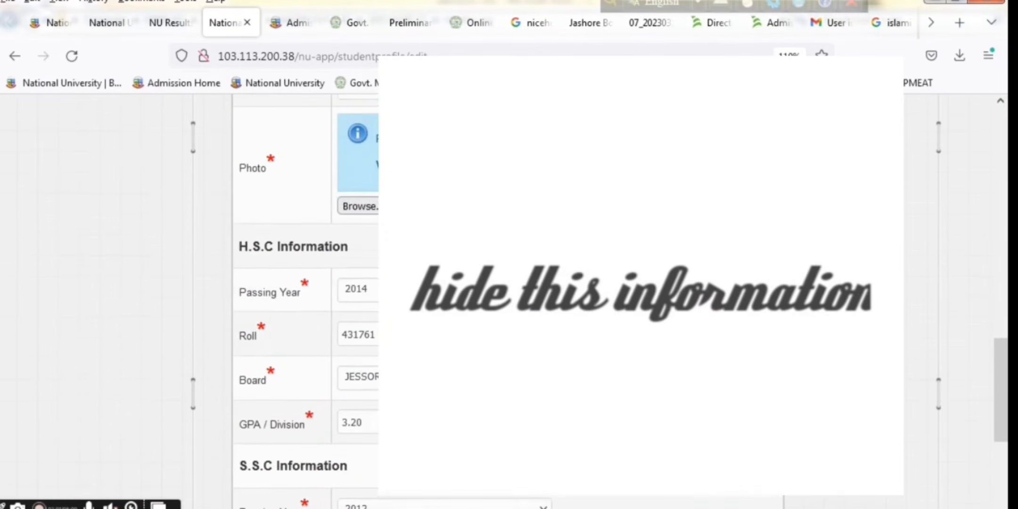
pyautogui.scroll(-6, 306, 283)
pyautogui.click(313, 418)
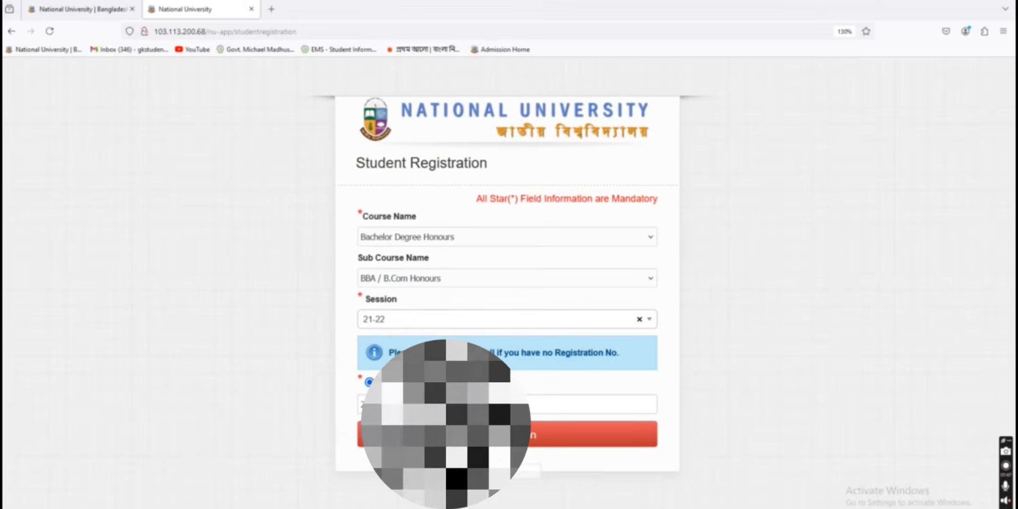
# Submit the registration details, then open the New Student Registration form from the error notice.
pyautogui.click(438, 434)
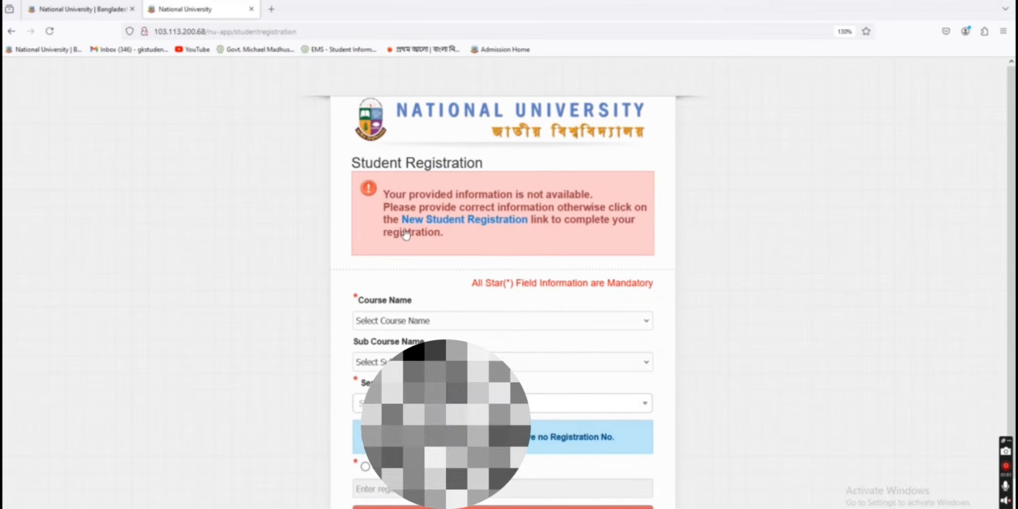
pyautogui.click(443, 226)
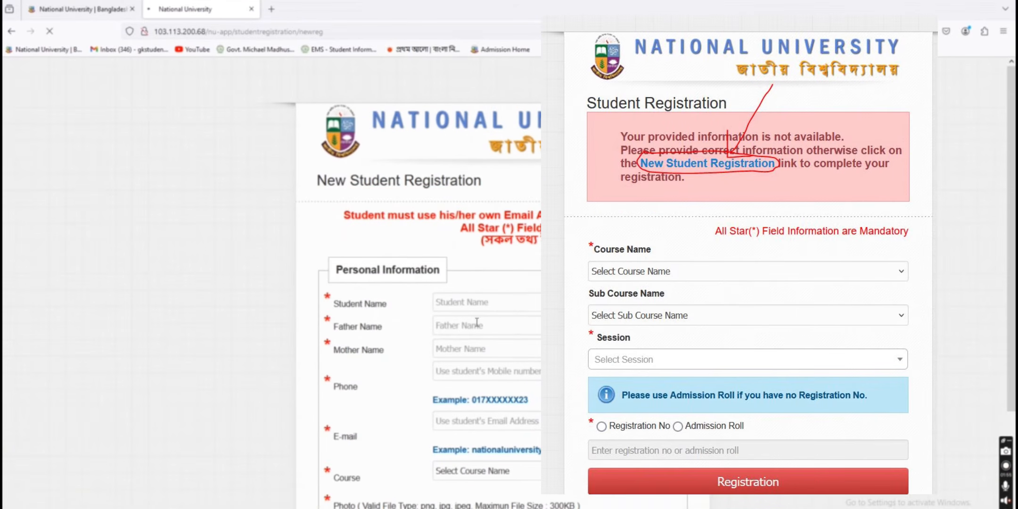
pyautogui.scroll(-3, 466, 175)
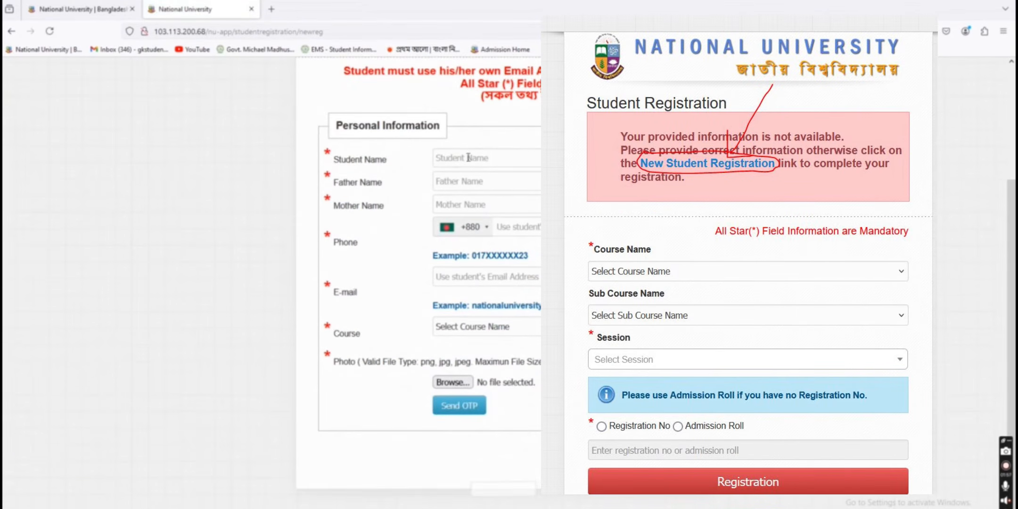
# Look over the blank form's fields, including Mother Name and the course list, without entering anything.
pyautogui.click(467, 204)
pyautogui.click(475, 325)
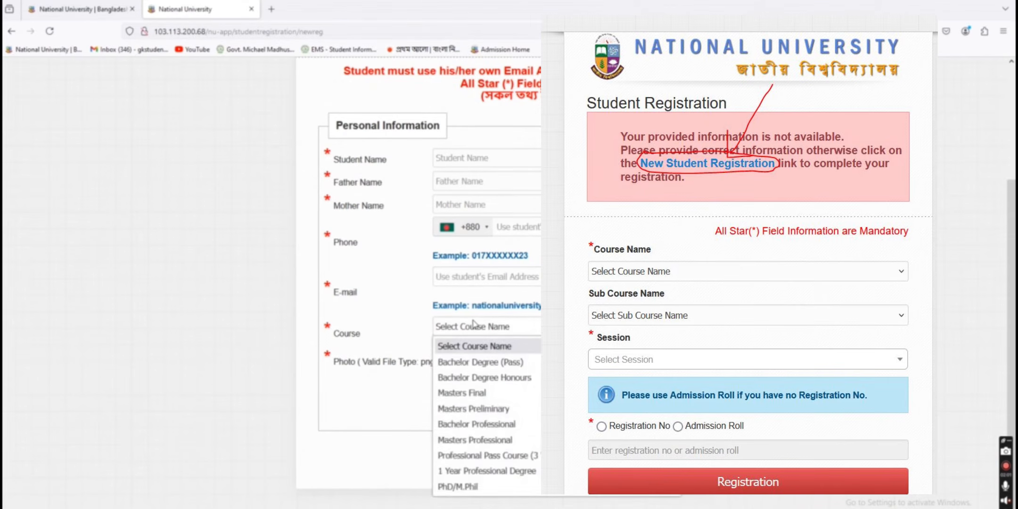
pyautogui.click(473, 324)
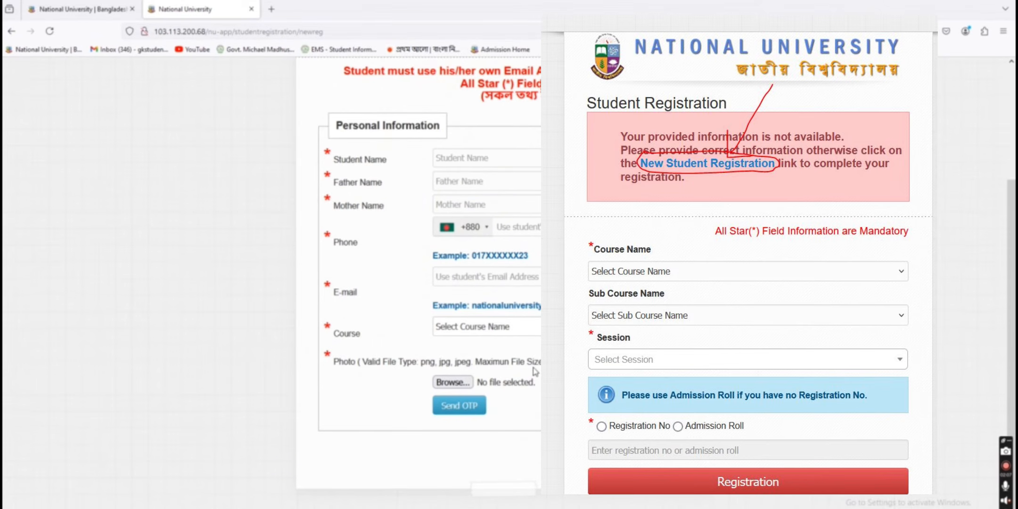
pyautogui.scroll(2, 534, 372)
pyautogui.scroll(-2, 532, 369)
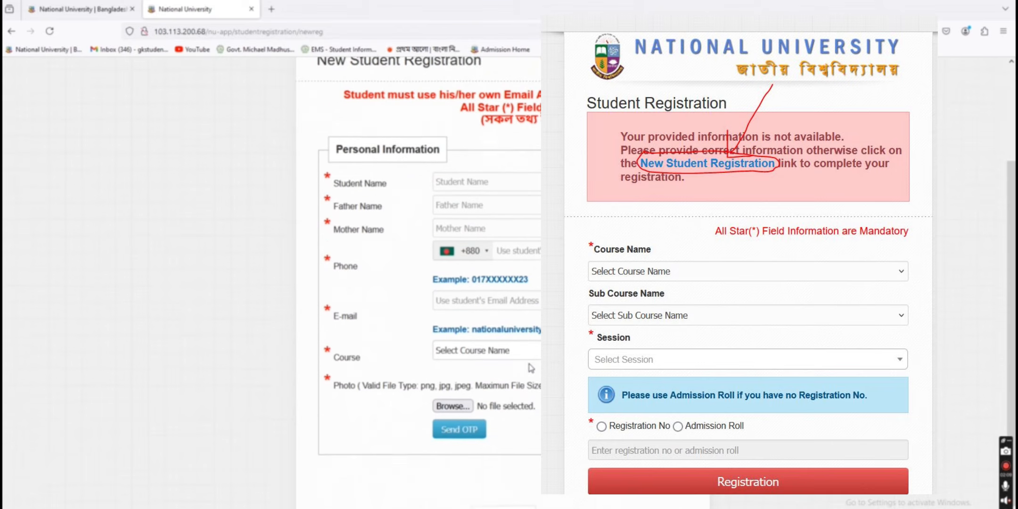